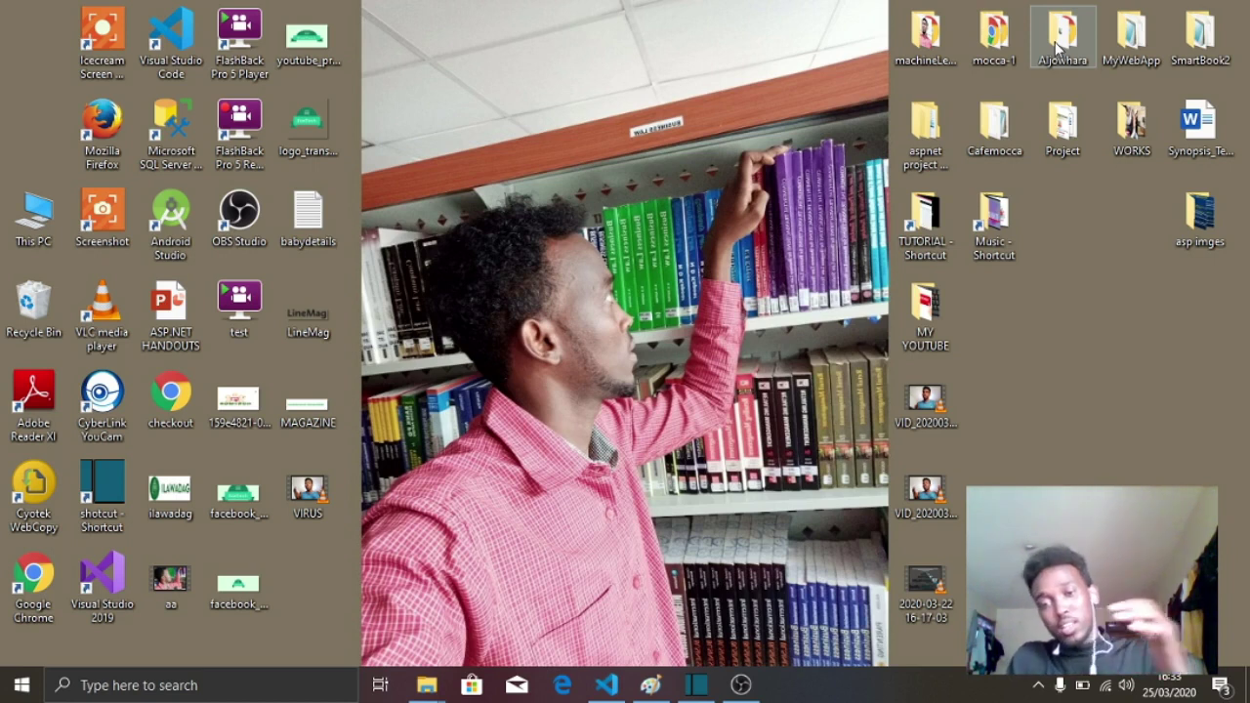
Launch Windows Settings from the Start menu and go to Accounts.
left_click(21, 687)
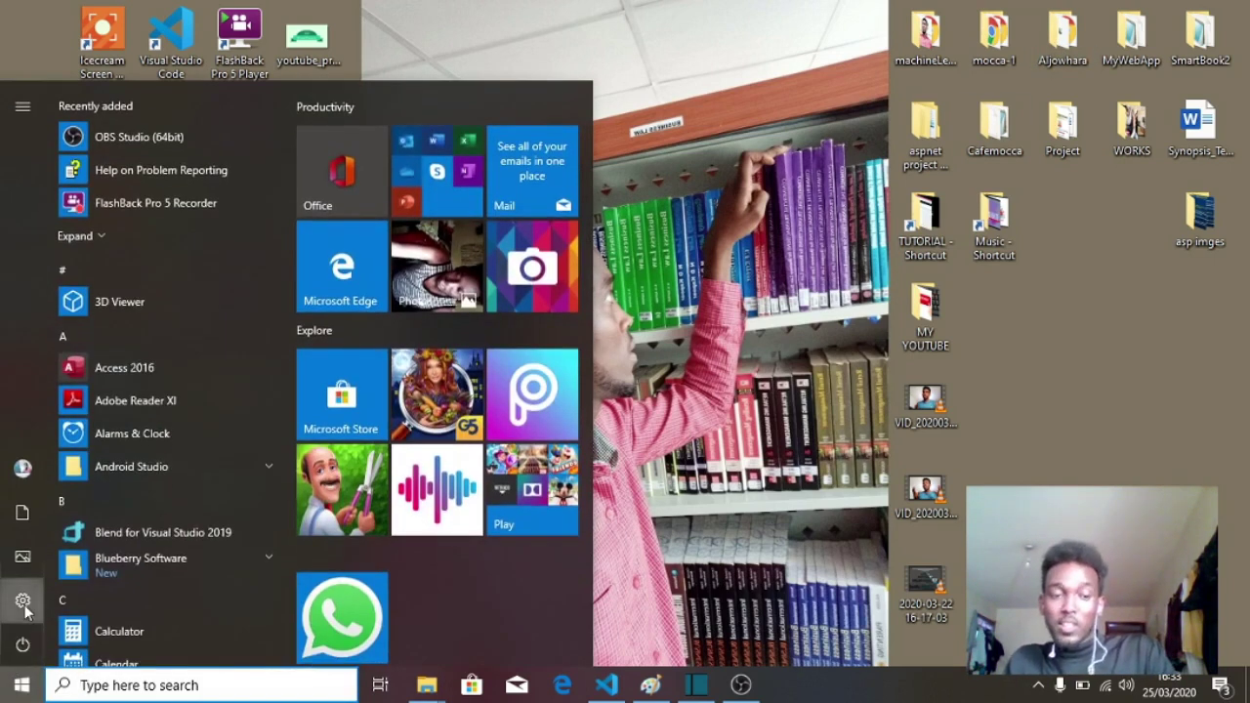
left_click(22, 601)
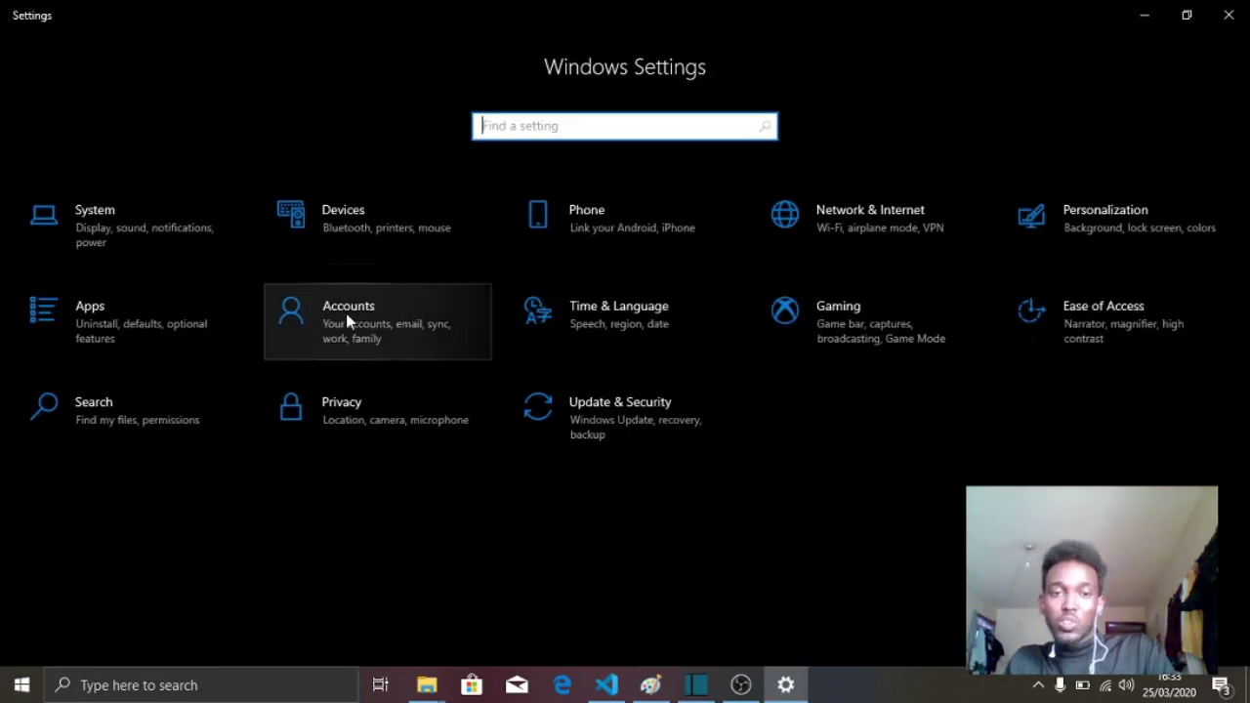
left_click(347, 320)
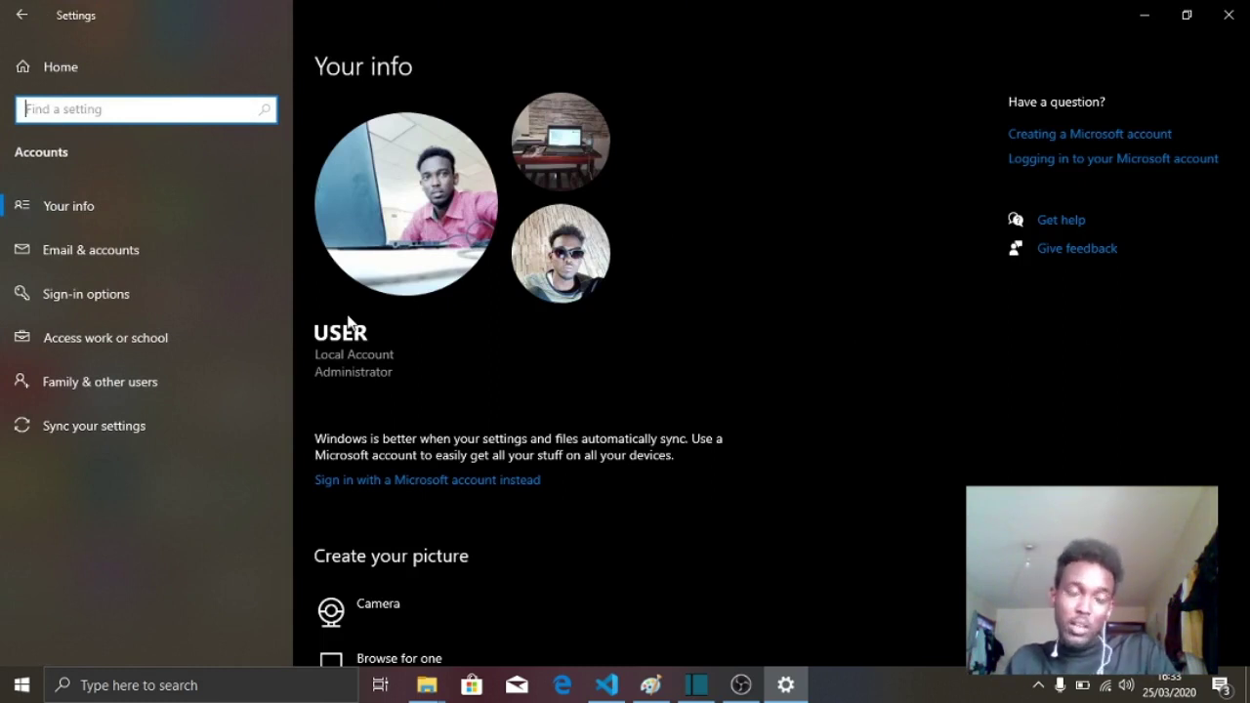
On Sign-in options, expand Password and choose Update your security questions.
left_click(103, 305)
scroll(556, 456, "down", 3)
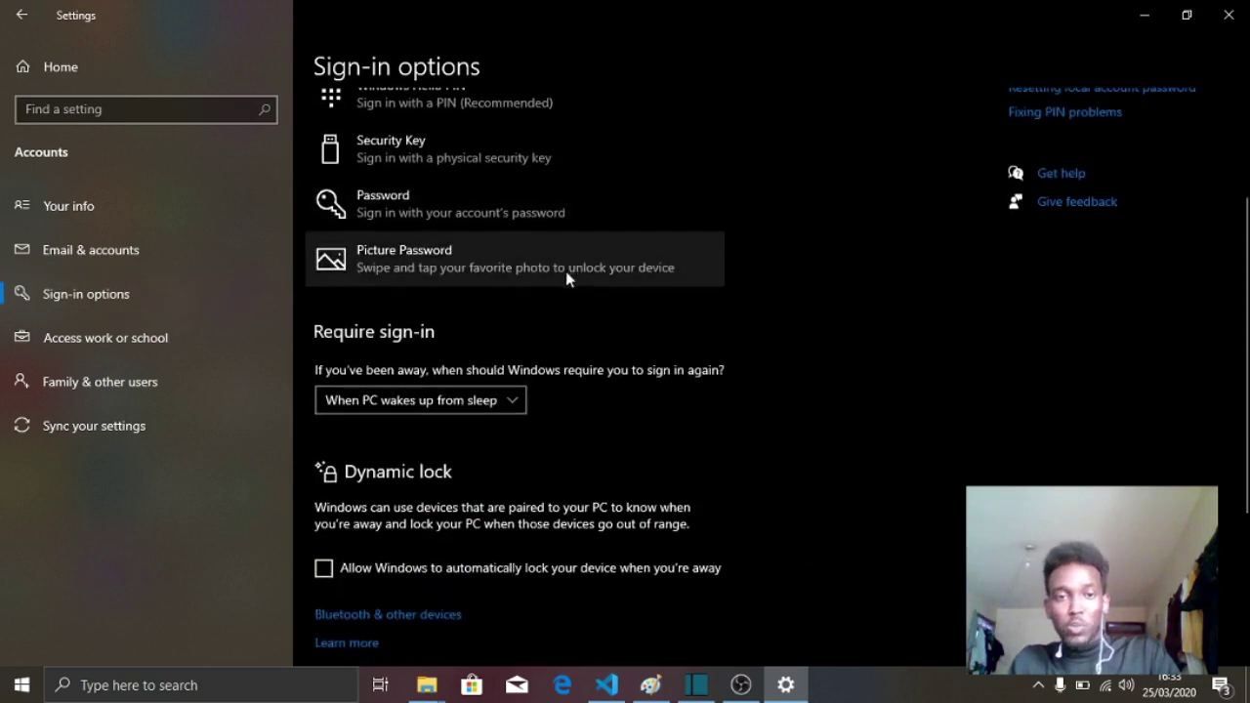
scroll(569, 277, "up", 3)
left_click(423, 401)
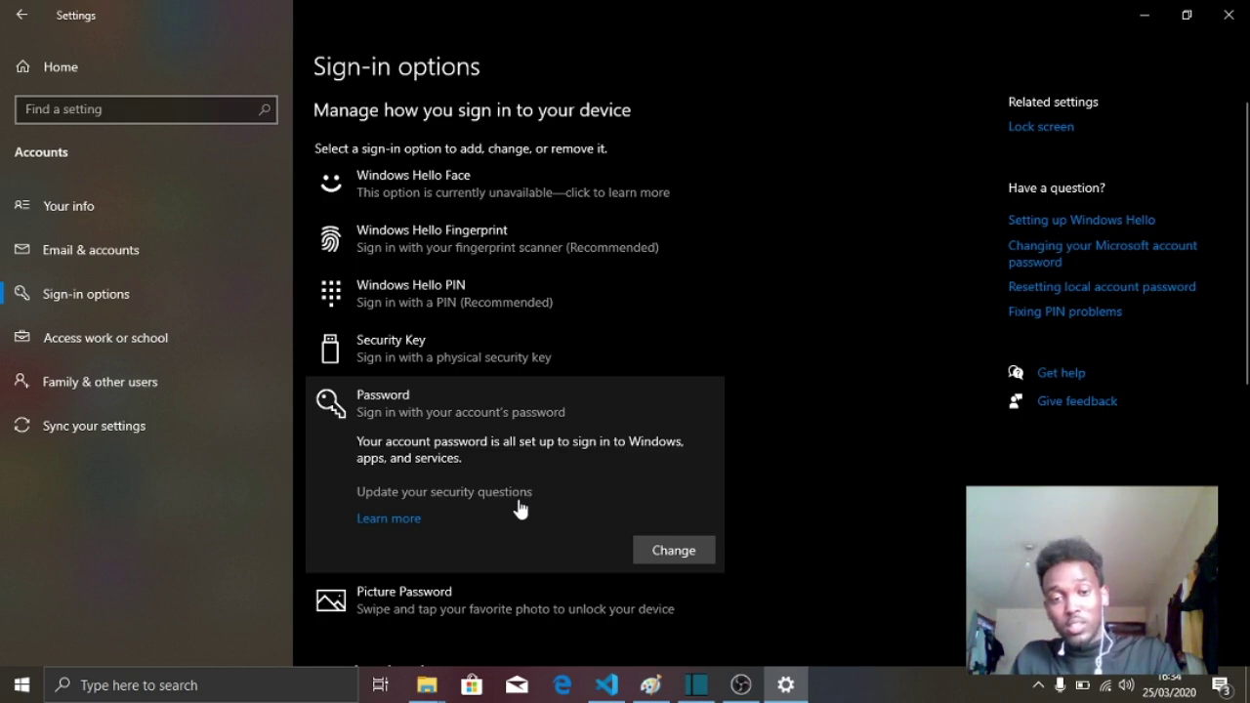
left_click(464, 493)
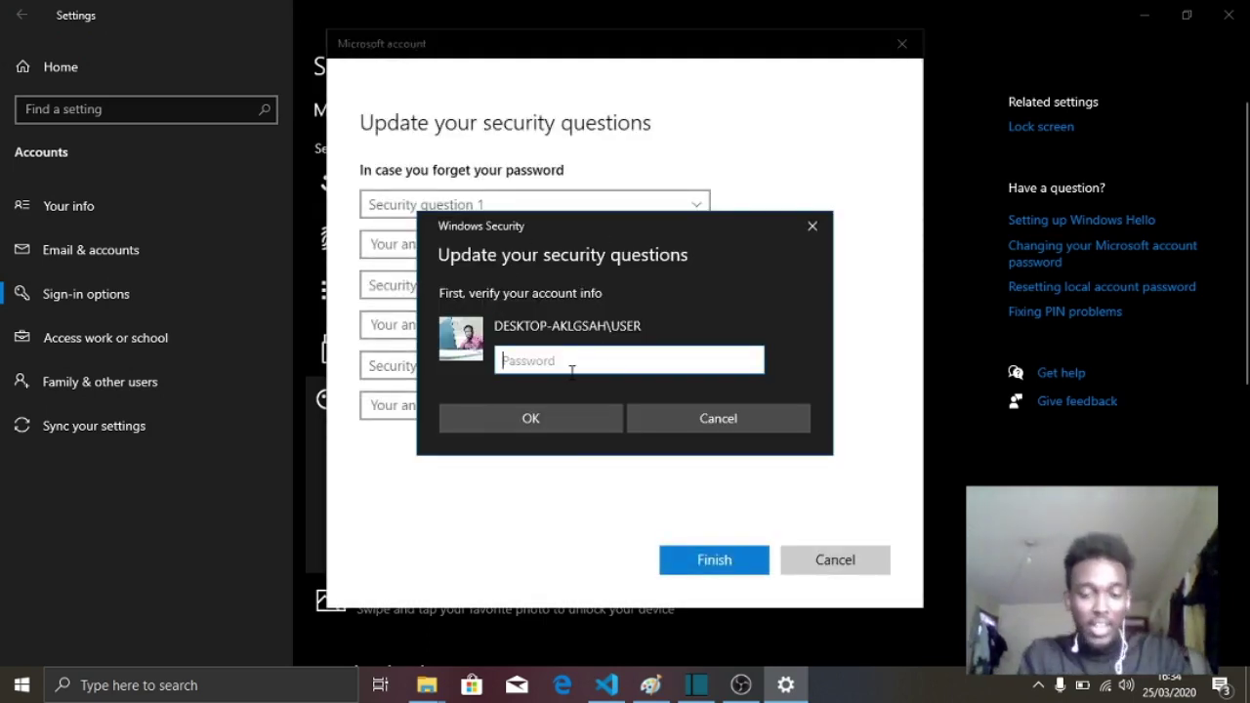
Verify the account password in the Windows Security prompt.
type("*")
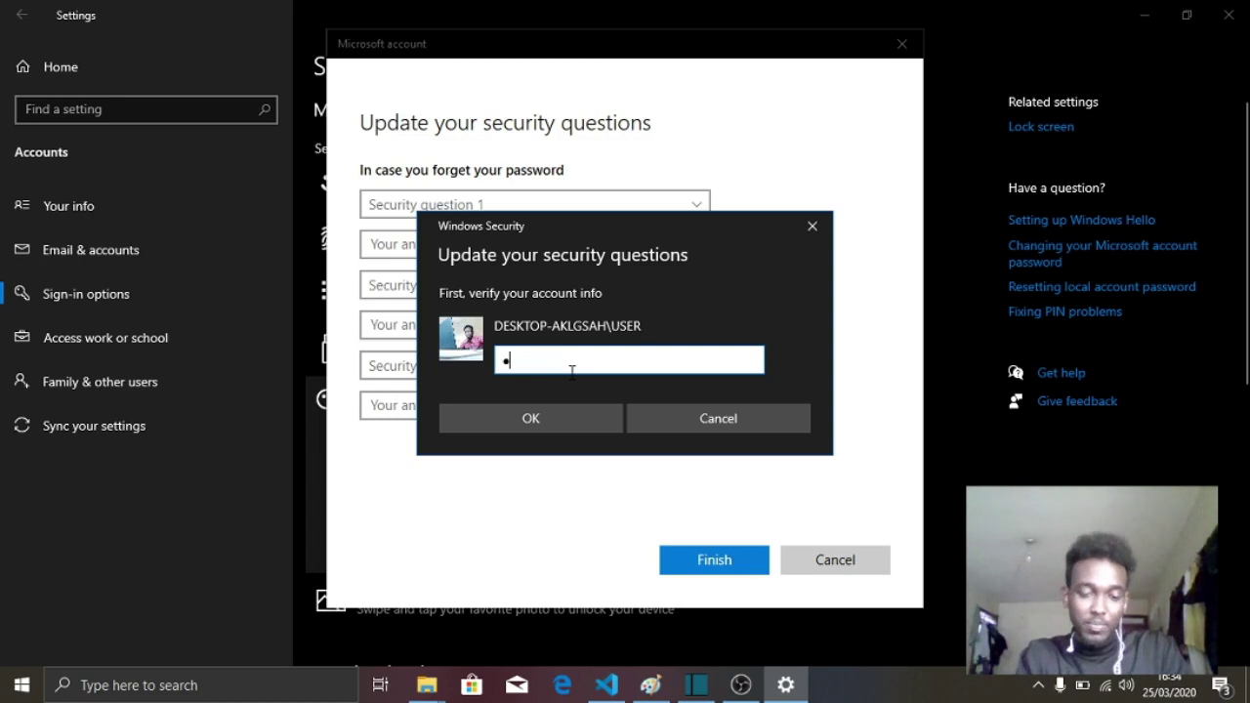
key("BackSpace")
type("*******")
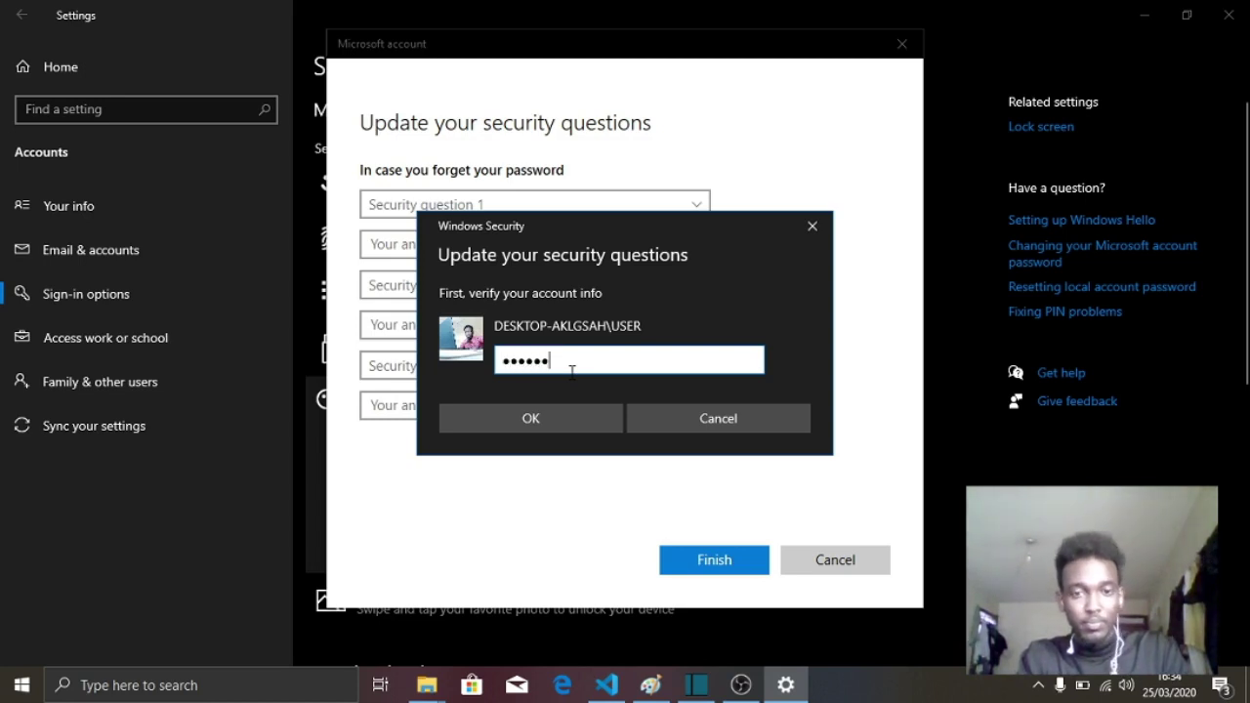
key("Return")
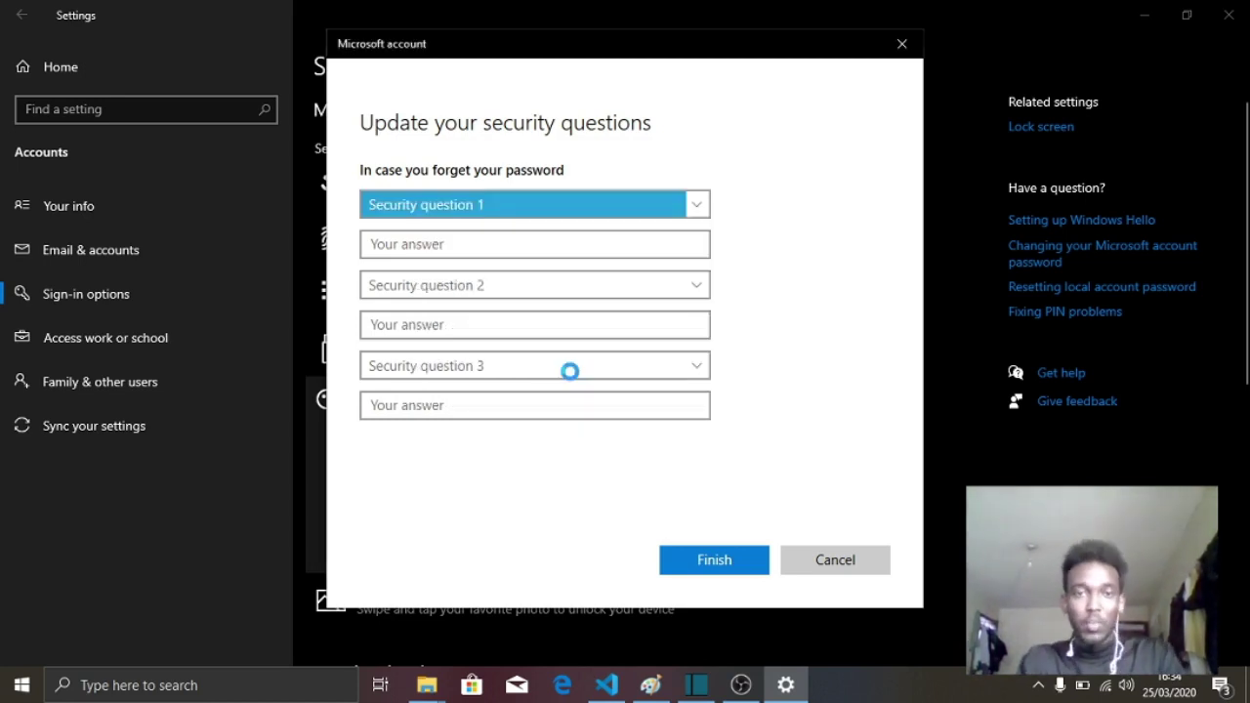
Set question 1 to "What was your first pet's name?" and enter its answer.
left_click(702, 207)
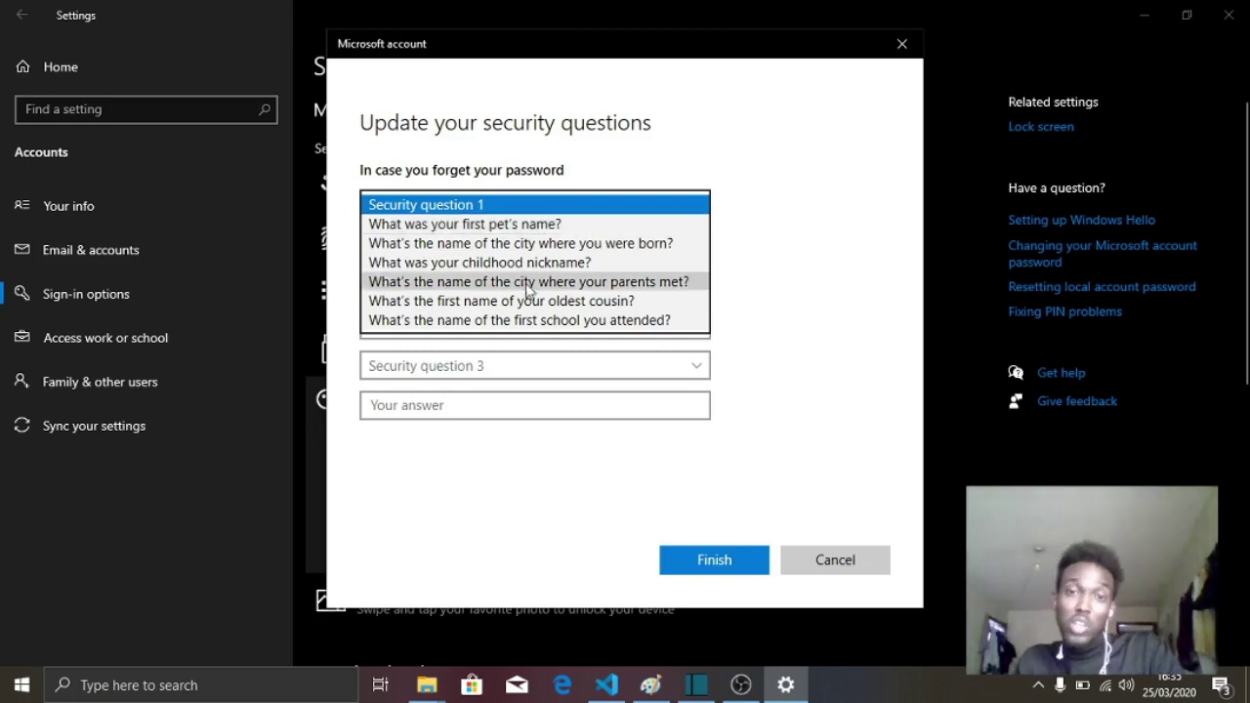
left_click(513, 224)
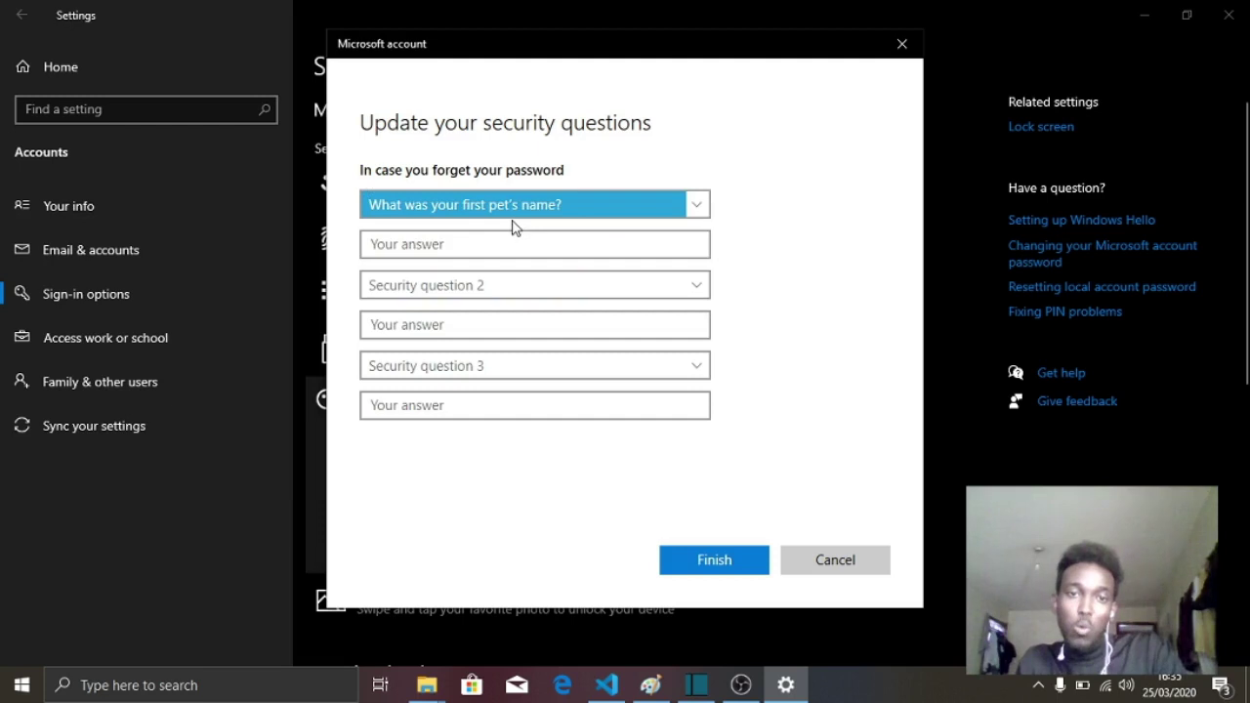
left_click(511, 245)
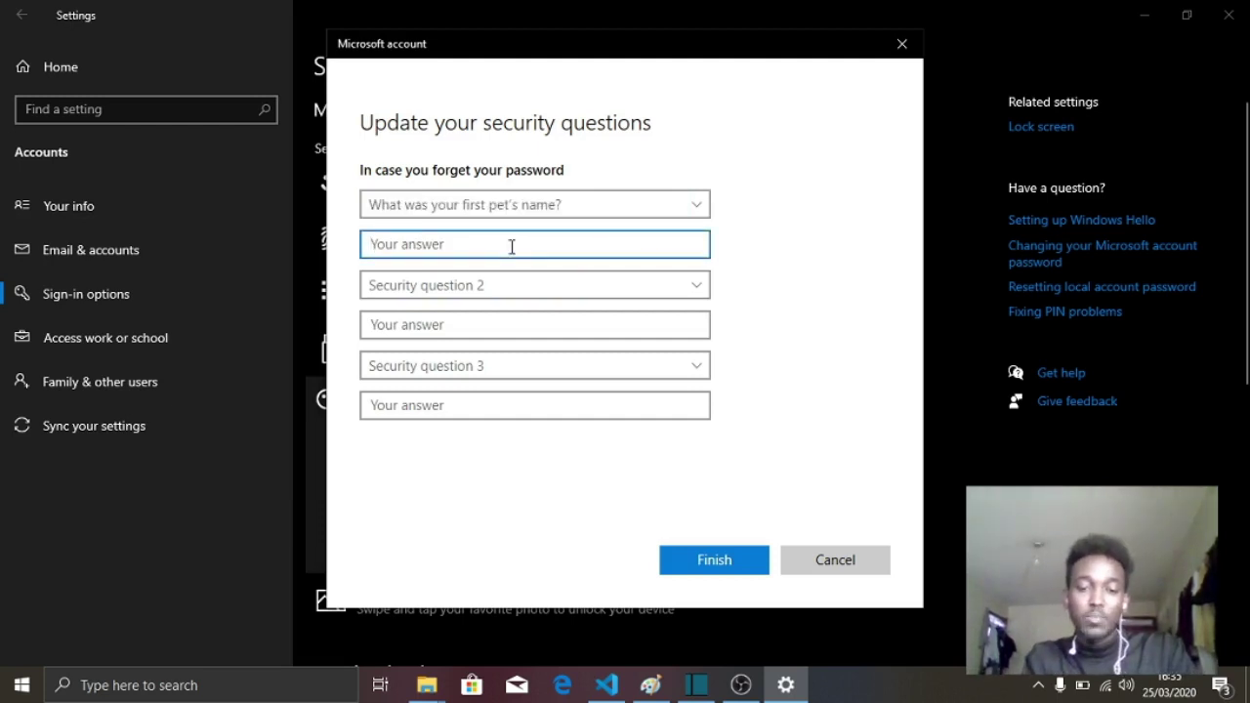
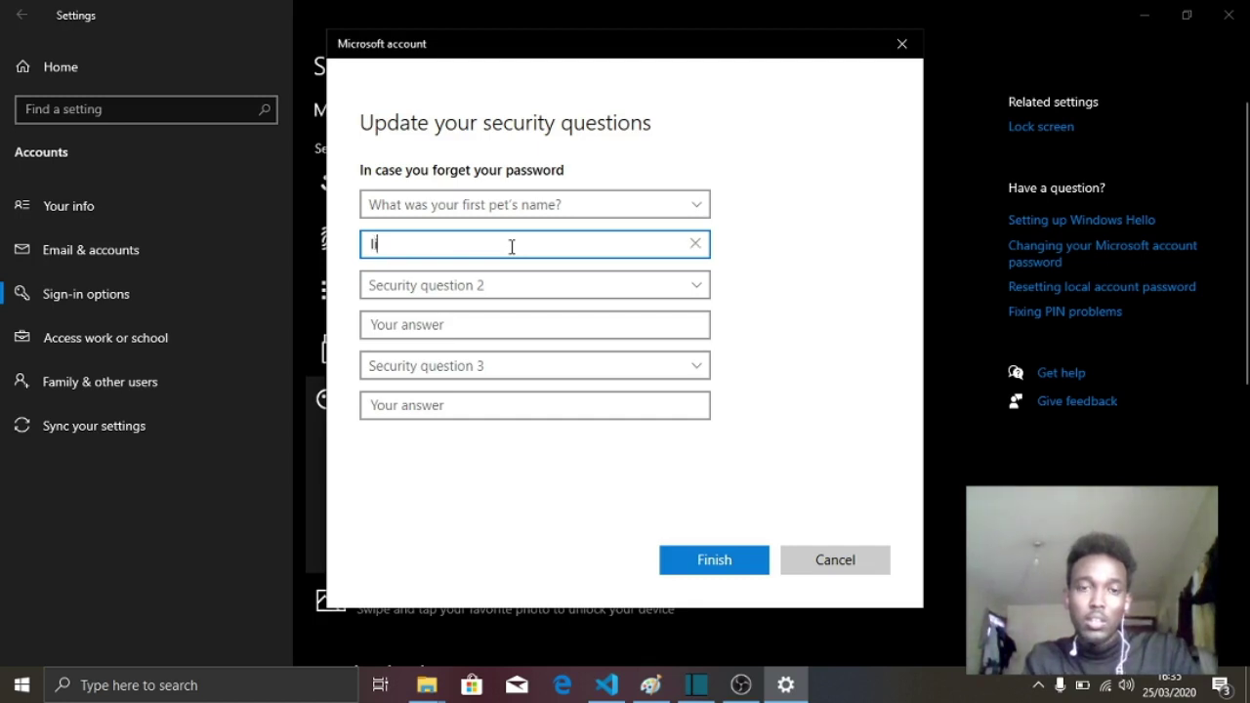
key("BackSpace")
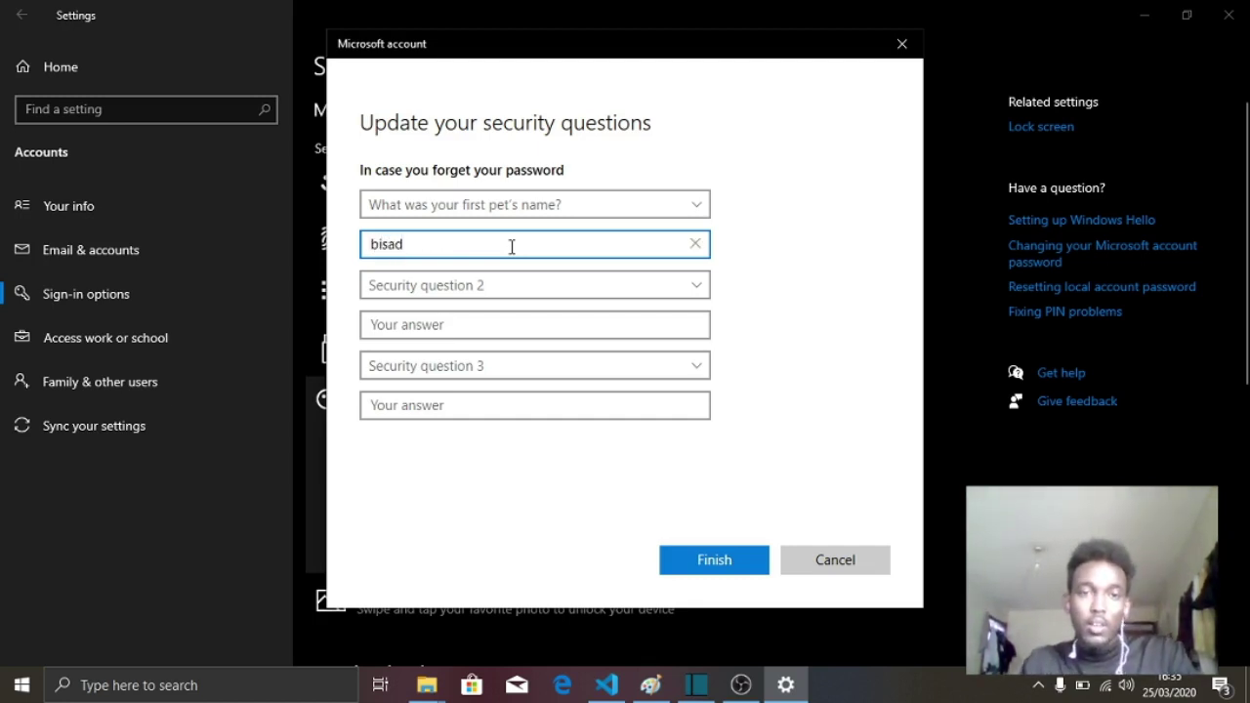
left_click(496, 286)
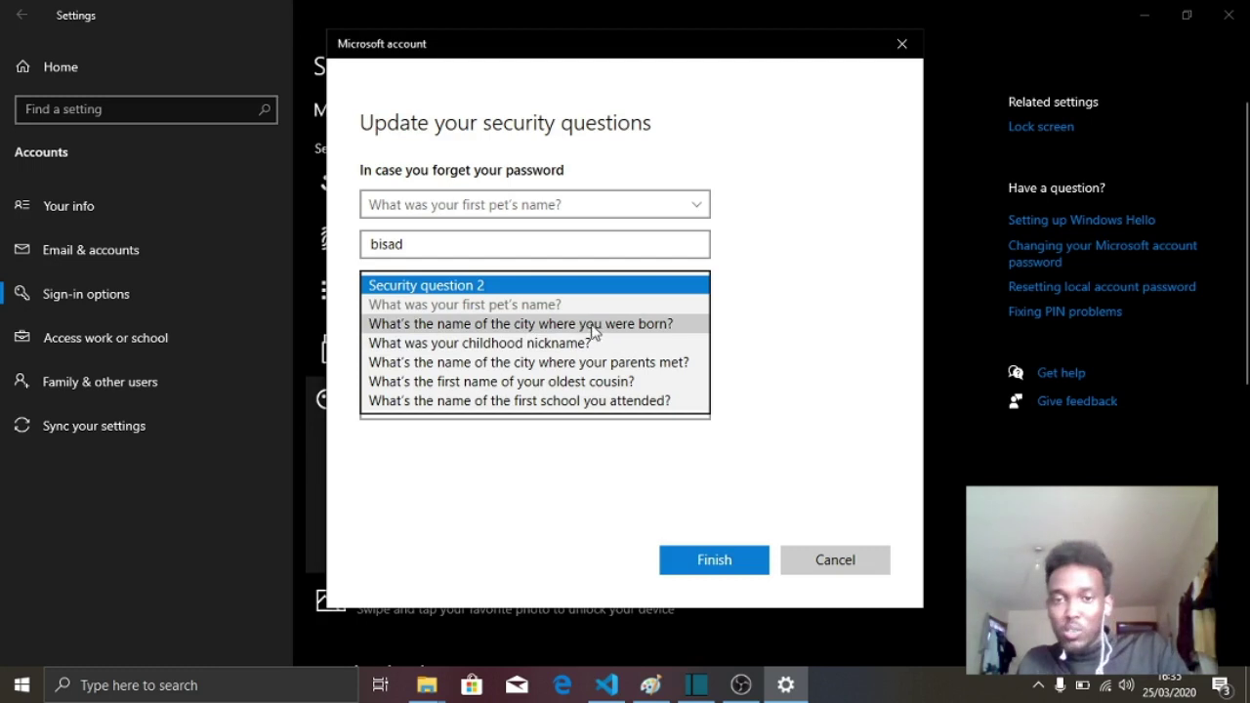
Set question 2 to the birth-city question and question 3 to the childhood-nickname question, answering each.
left_click(590, 325)
left_click(531, 332)
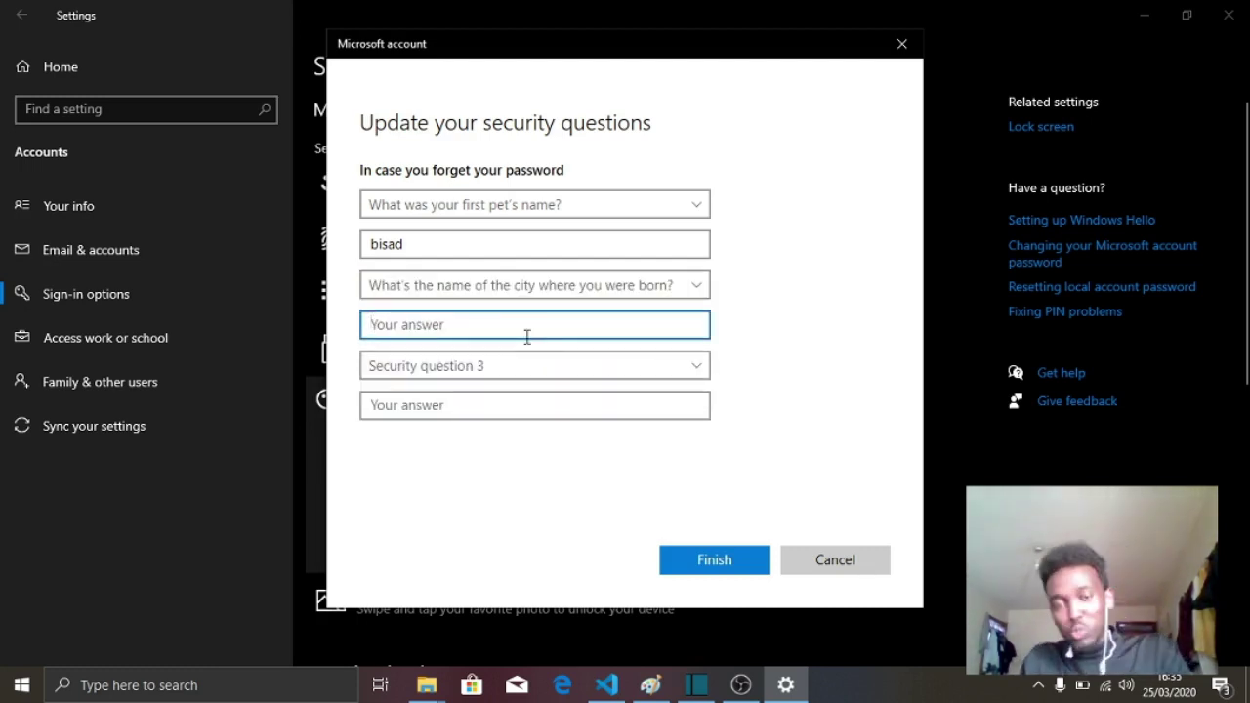
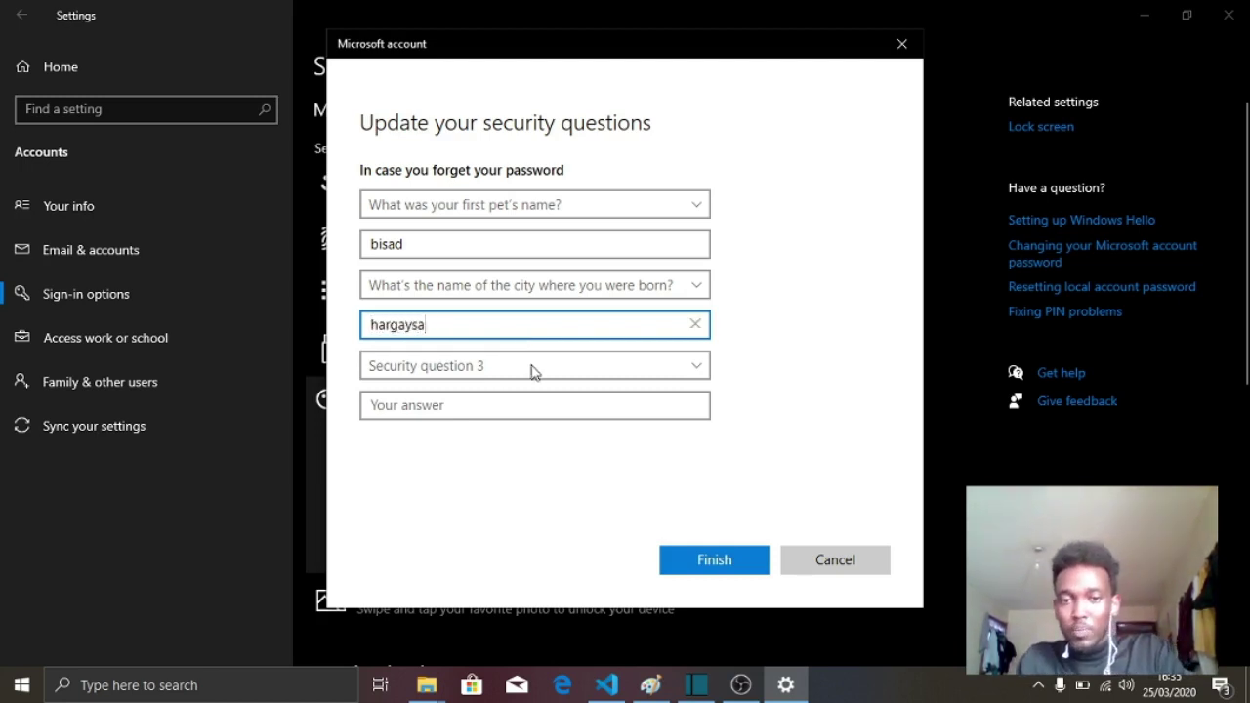
left_click(535, 368)
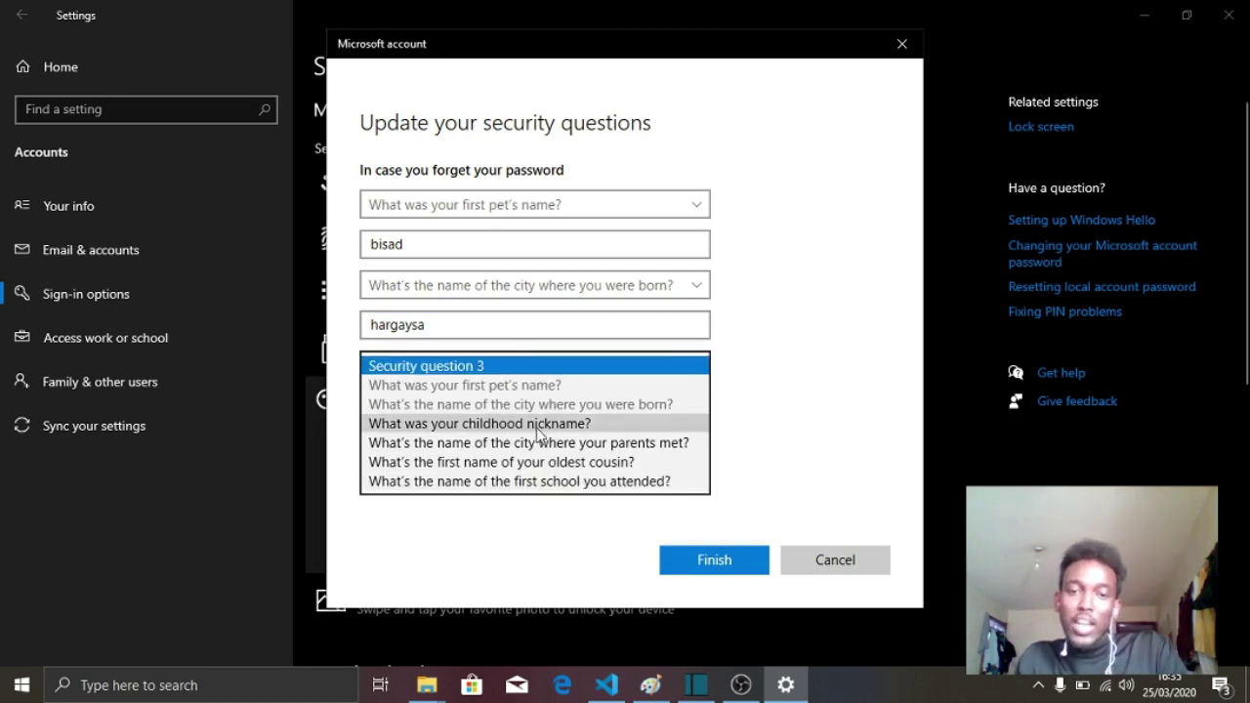
left_click(564, 425)
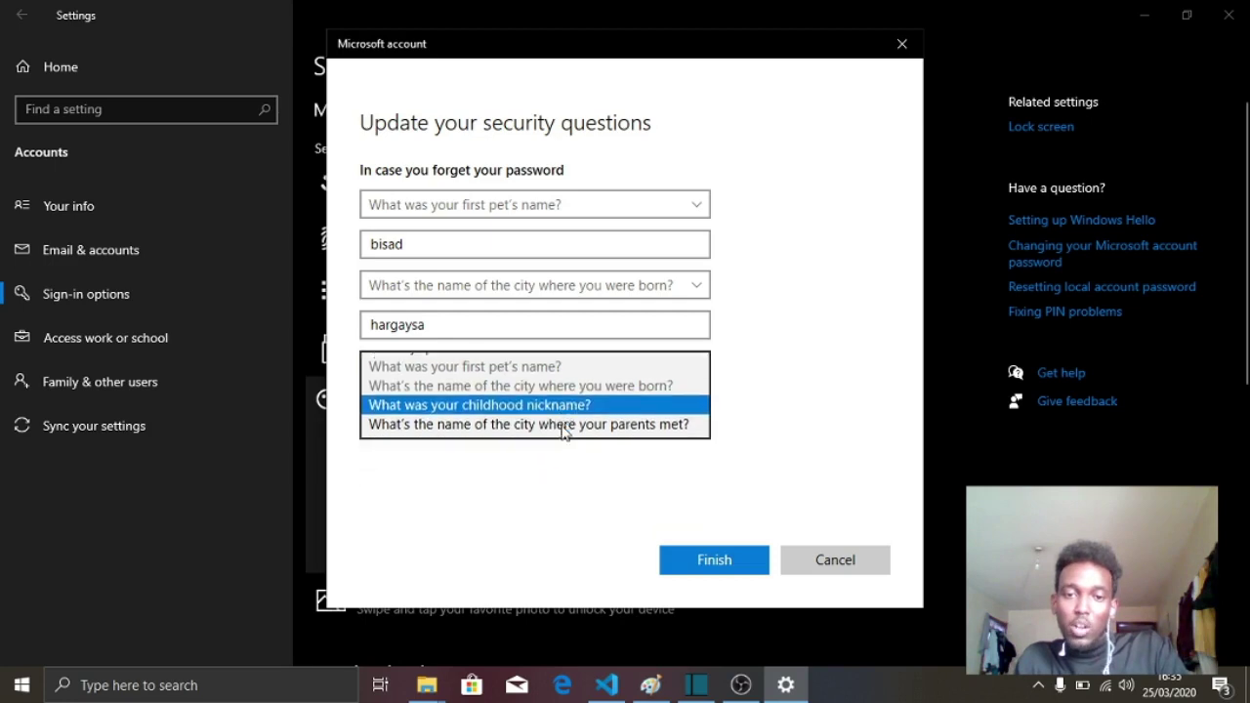
left_click(513, 410)
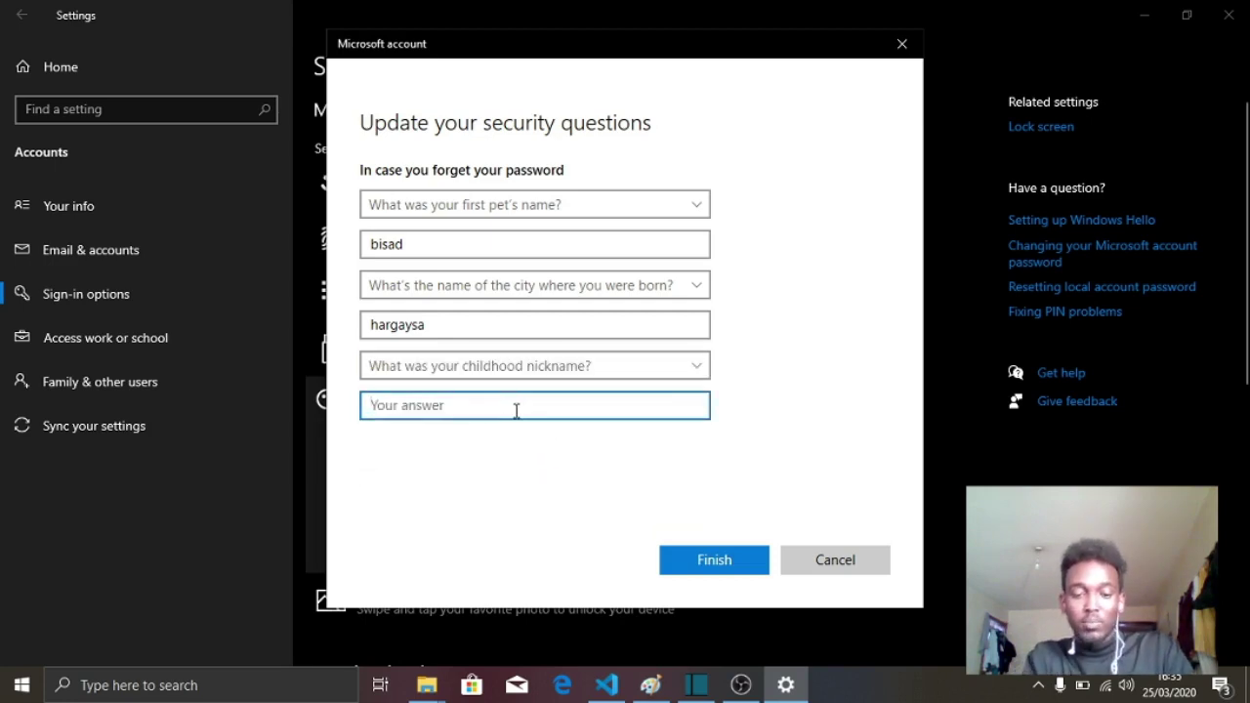
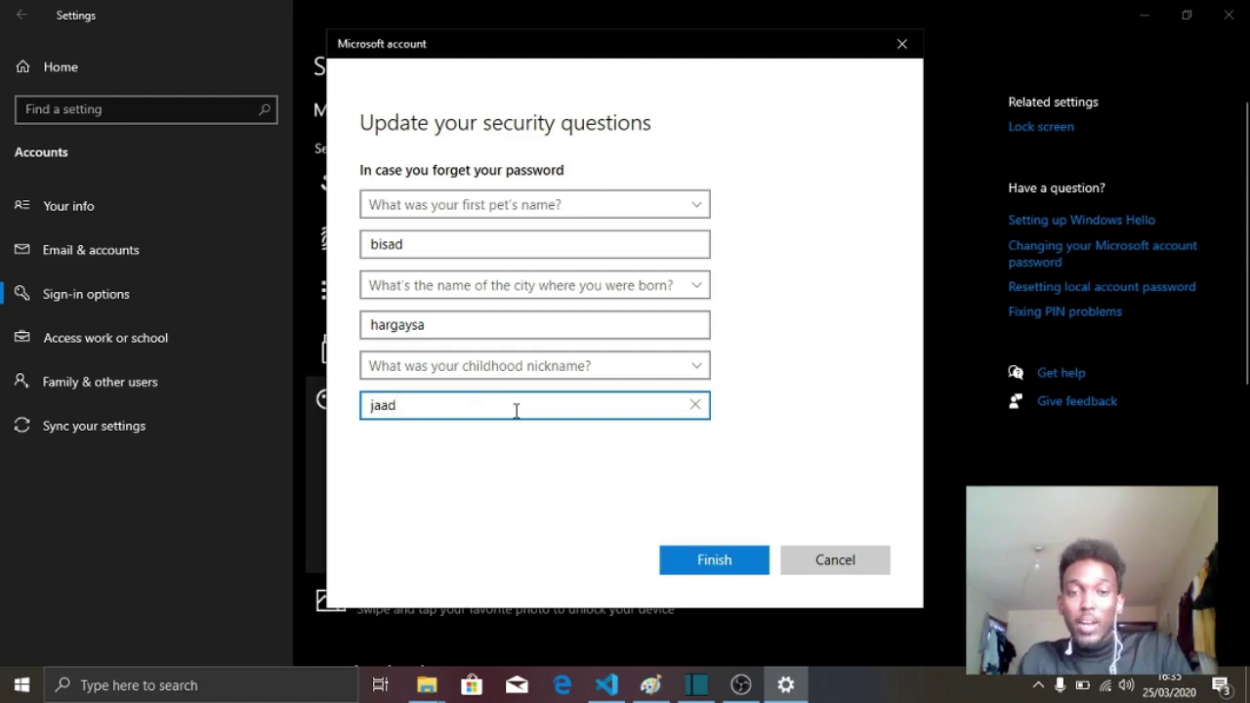
Review the three typed answers by selecting each answer's text.
left_click(402, 242)
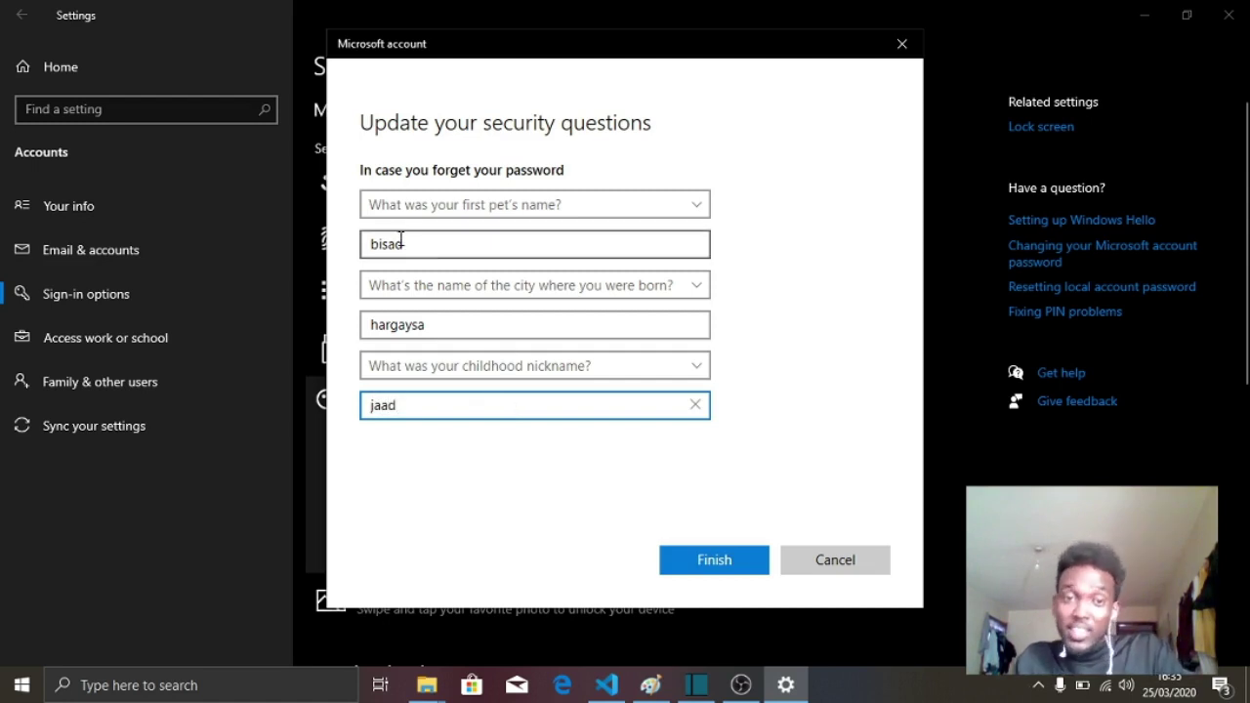
double_click(415, 244)
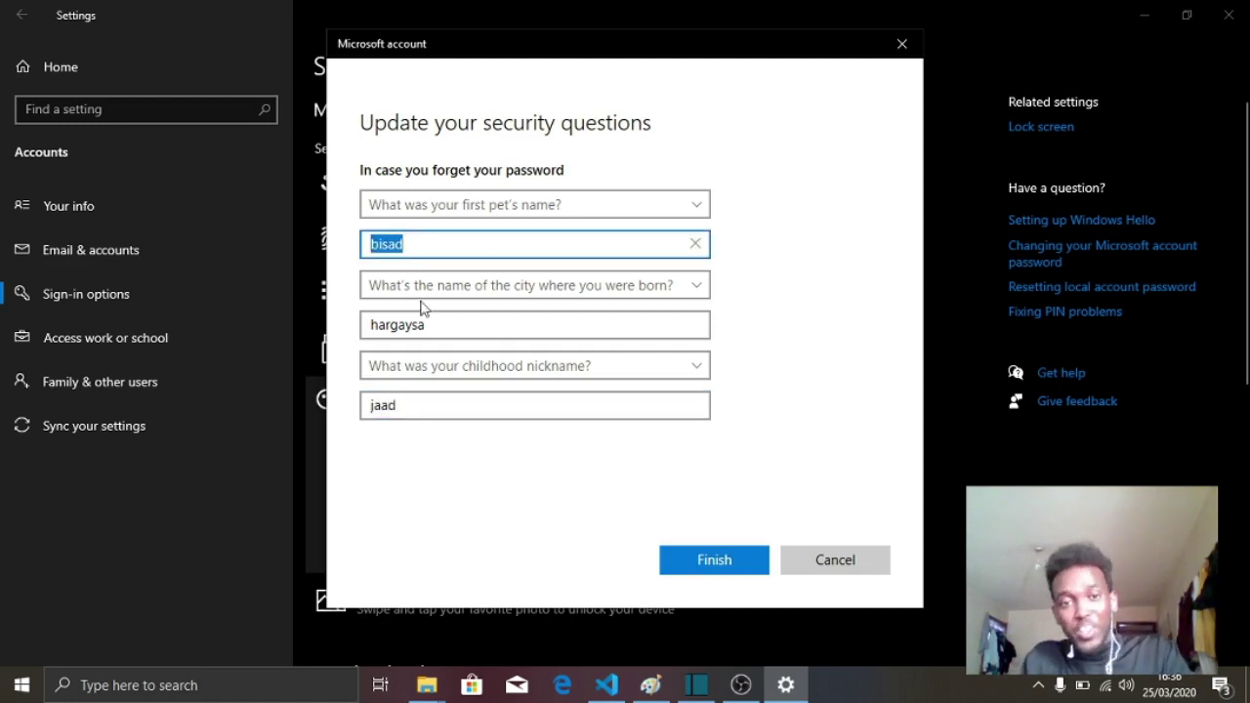
left_click_drag(463, 326, 368, 326)
left_click(411, 405)
left_click_drag(411, 405, 359, 404)
left_click(411, 244)
left_click_drag(411, 244, 364, 242)
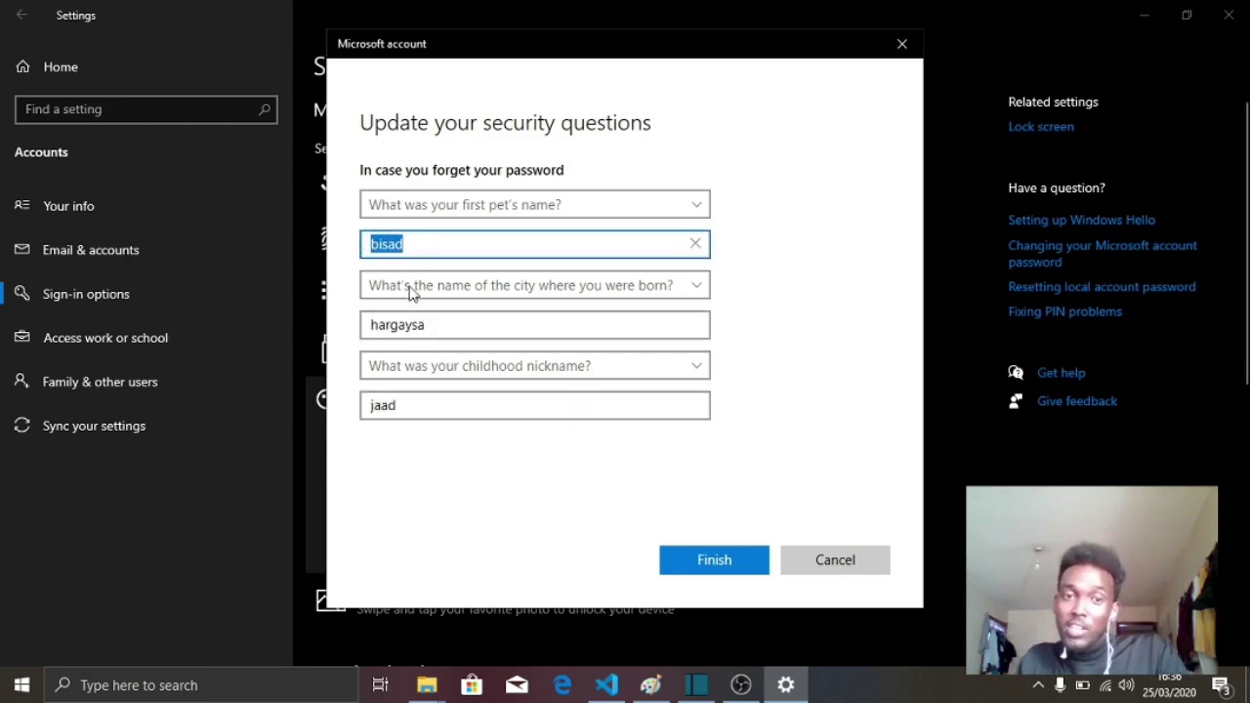
left_click_drag(463, 326, 358, 324)
left_click_drag(447, 242, 356, 241)
left_click(439, 326)
left_click_drag(439, 326, 371, 325)
left_click_drag(447, 410, 360, 399)
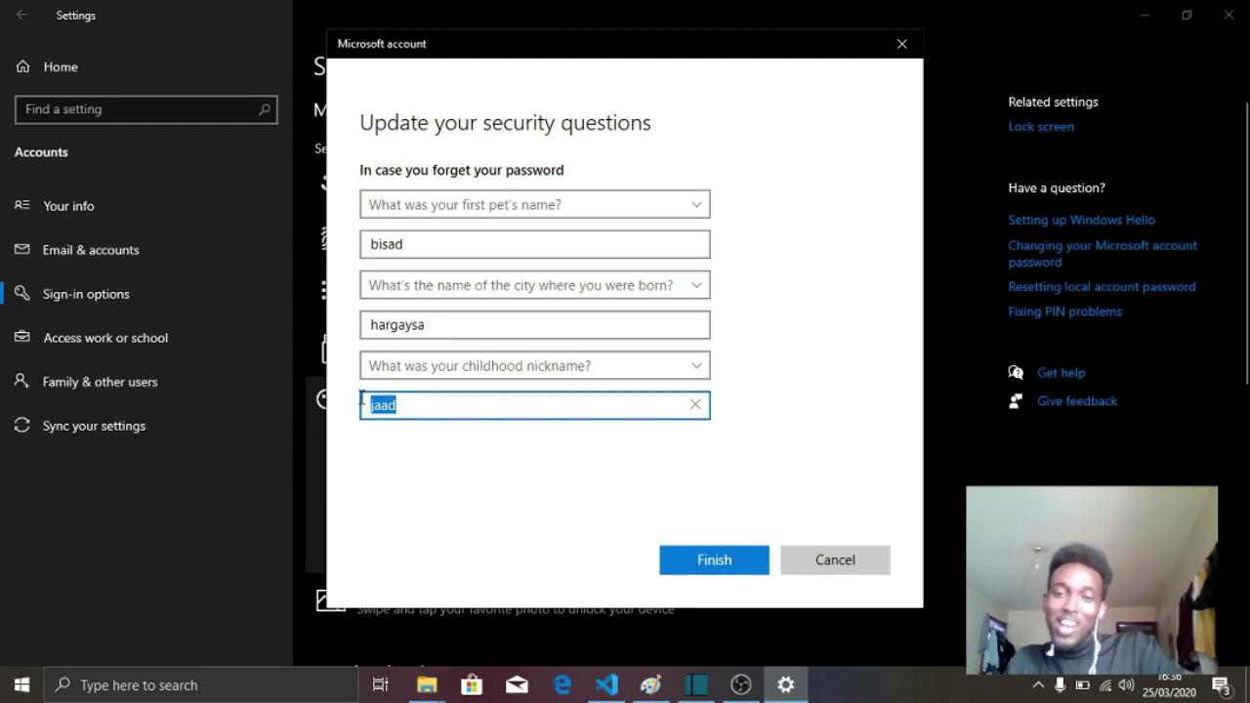
Save the three security questions with Finish.
left_click(714, 560)
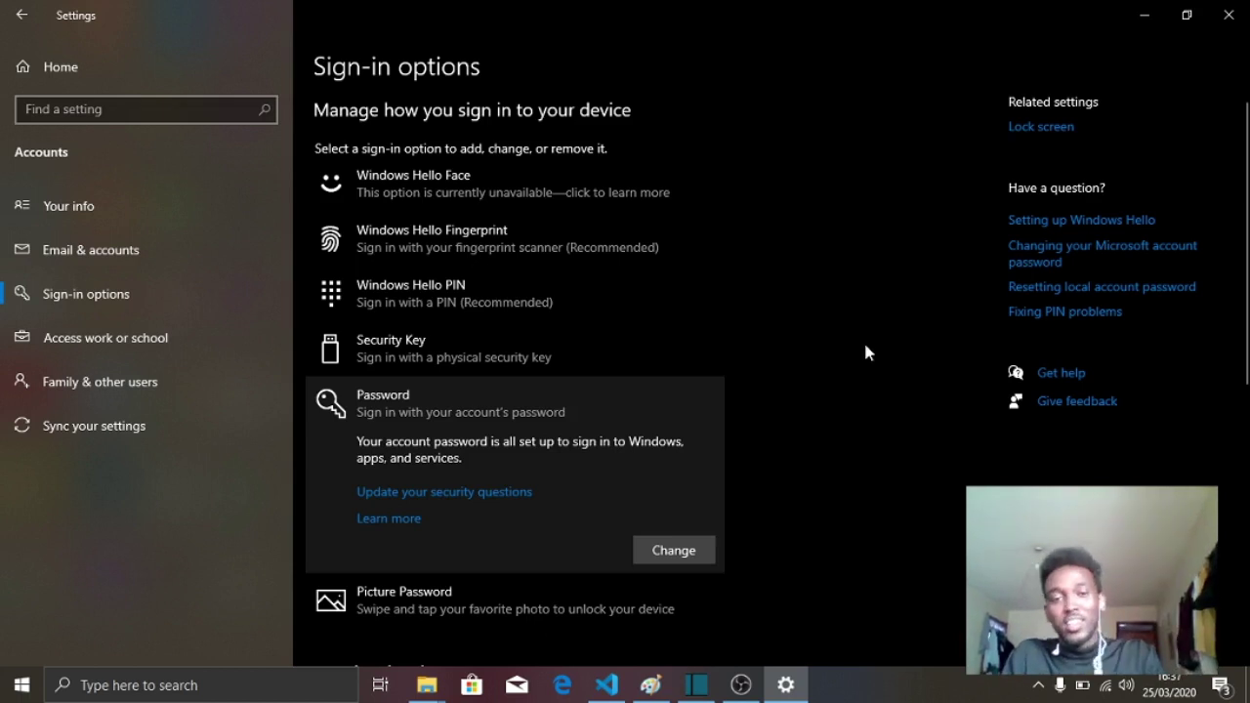
Minimize Settings and search Windows for 'contro' to find Control Panel.
left_click(1145, 14)
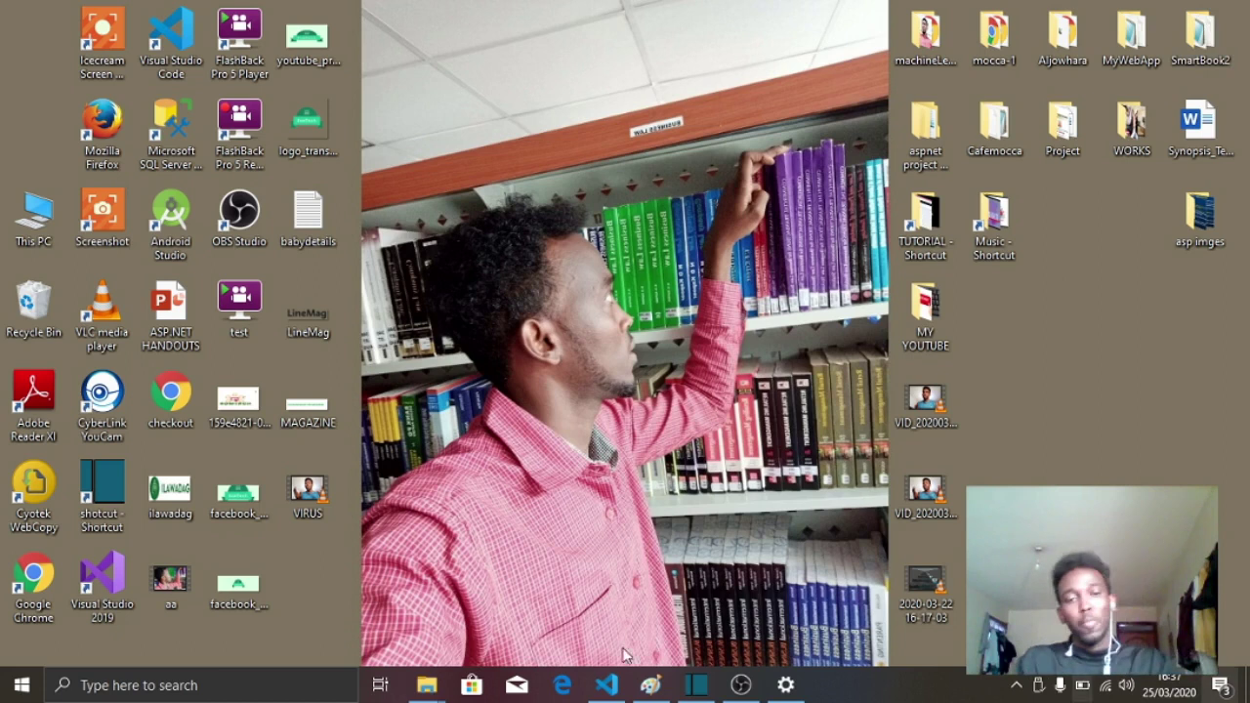
left_click(740, 684)
left_click(740, 685)
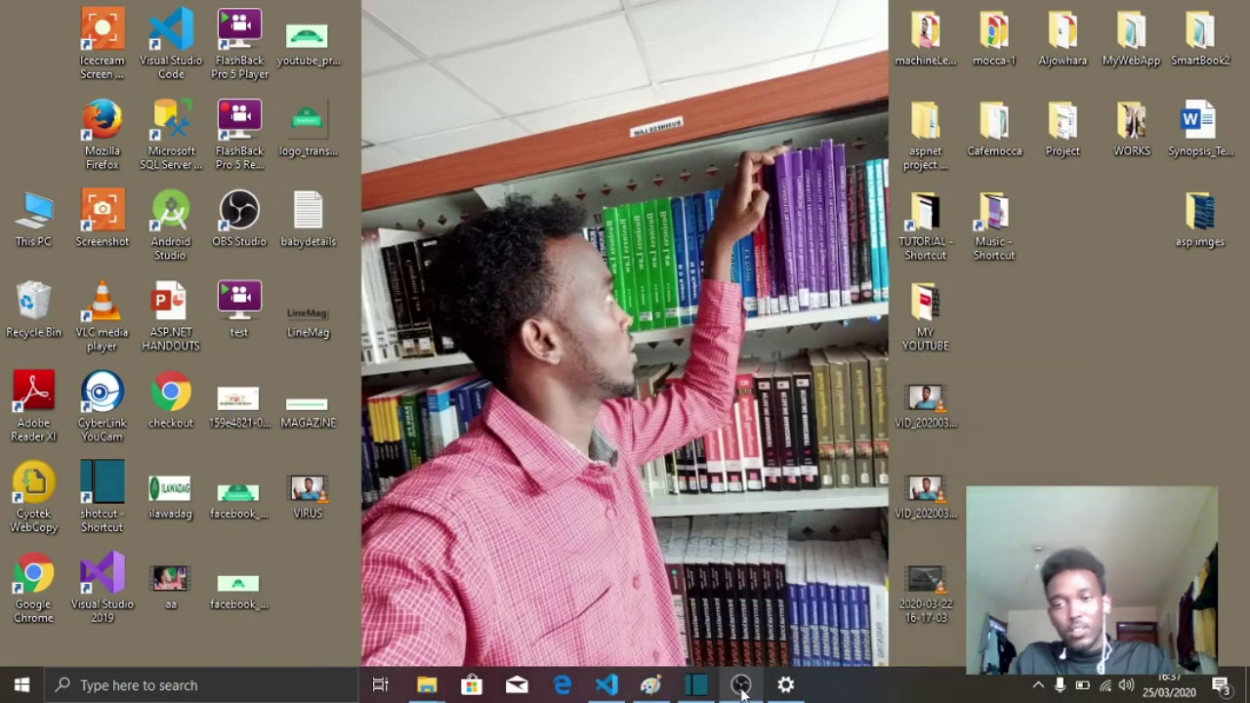
left_click(246, 690)
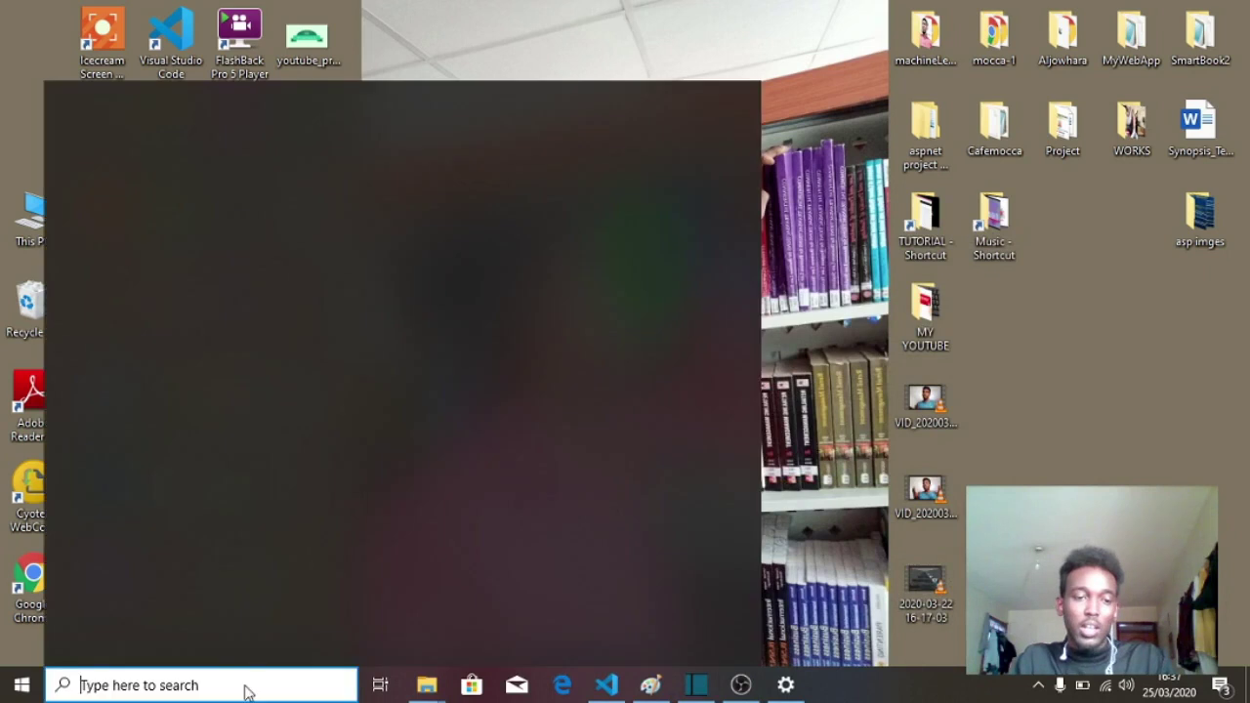
type("control")
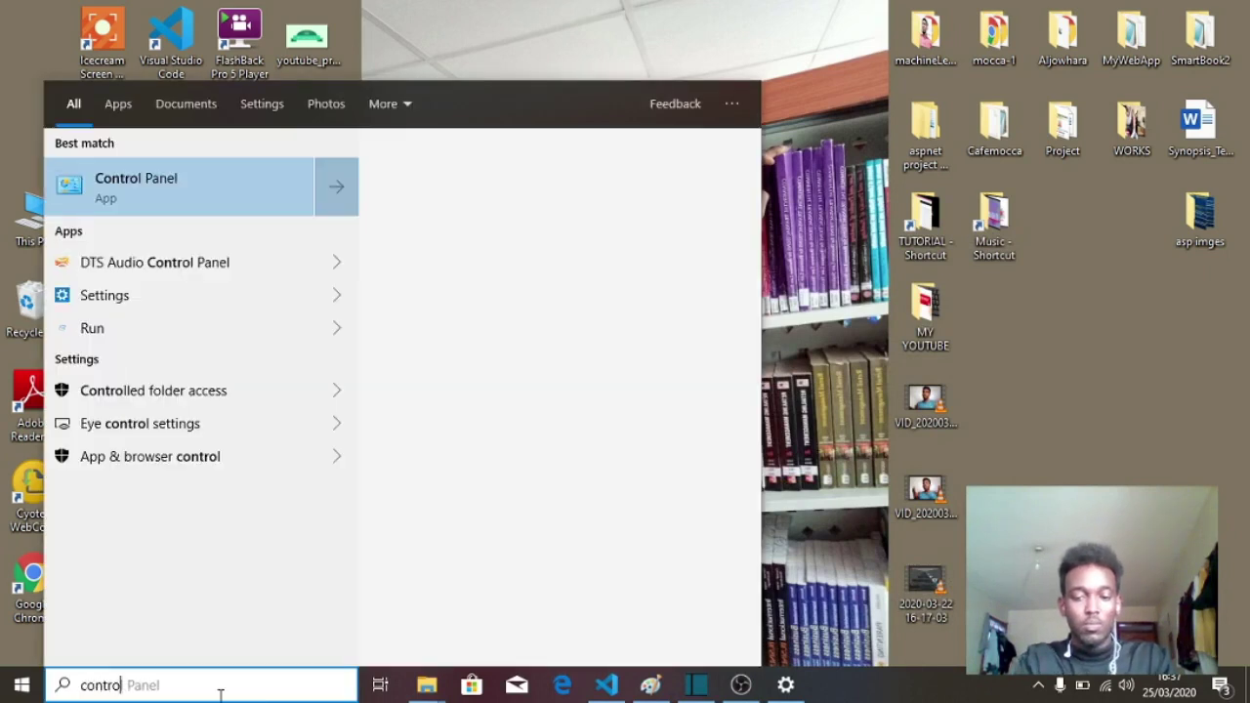
Open Control Panel's User Accounts page and start the Create a password reset disk wizard.
left_click(183, 199)
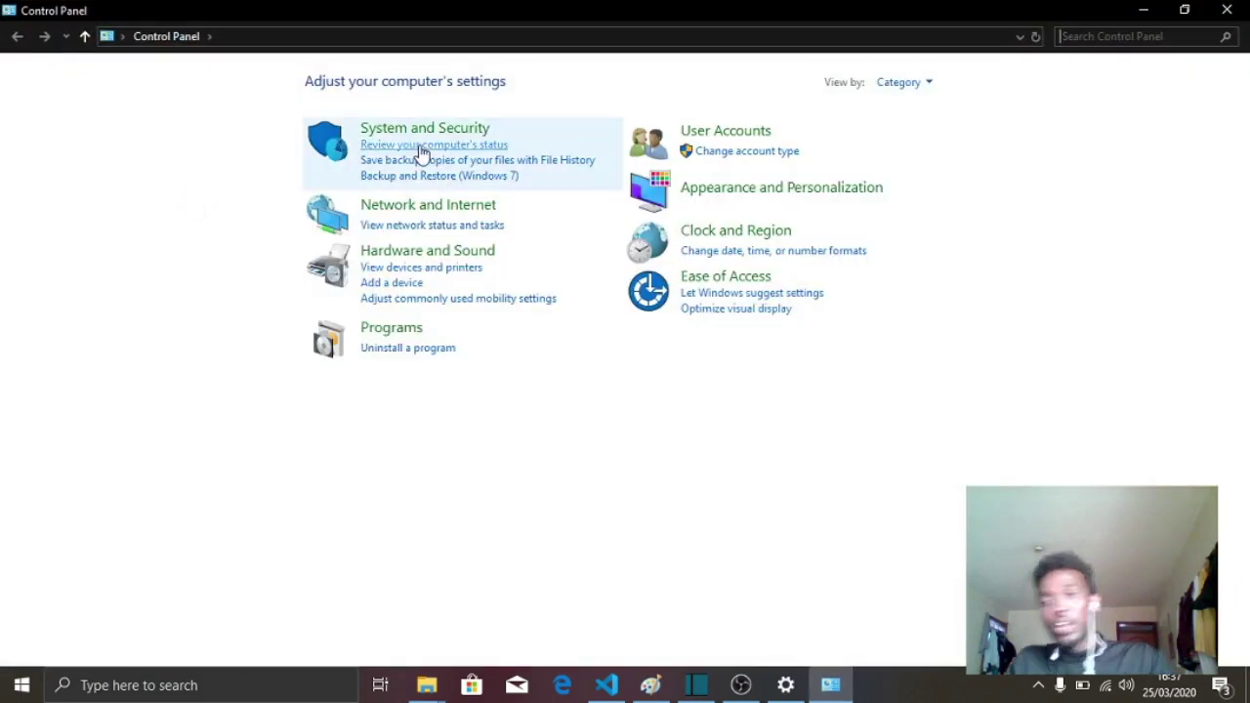
left_click(729, 144)
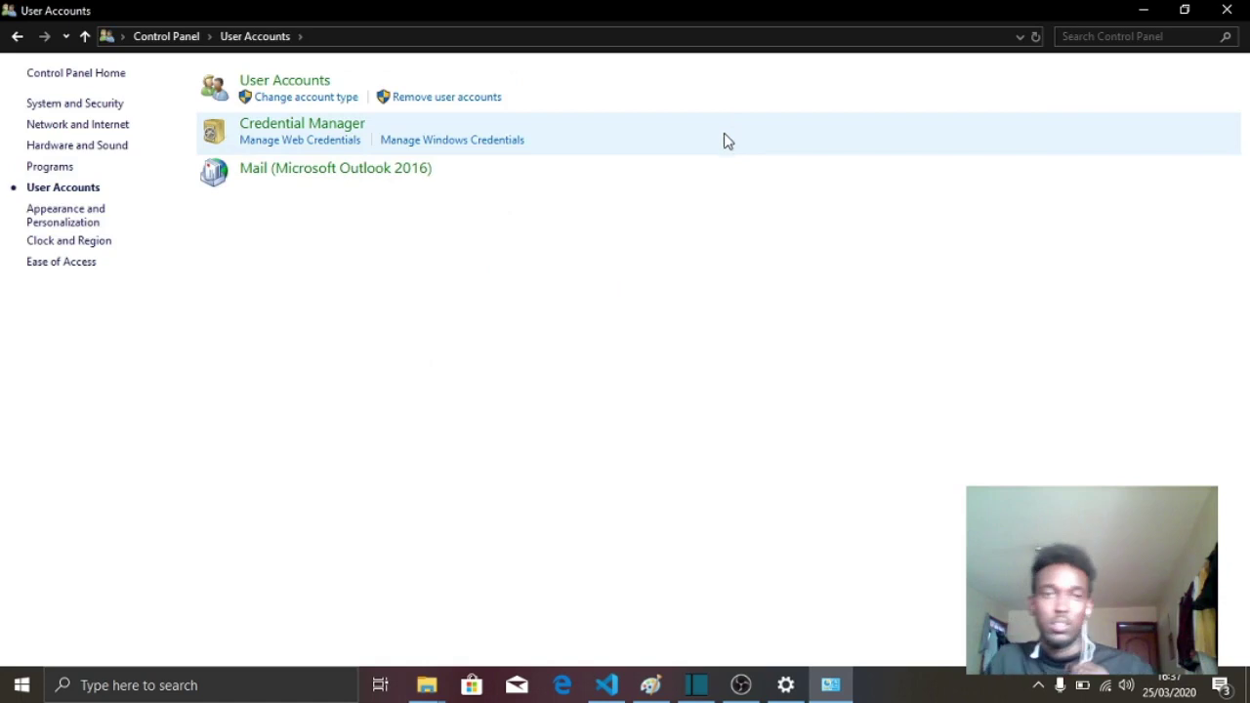
left_click(311, 86)
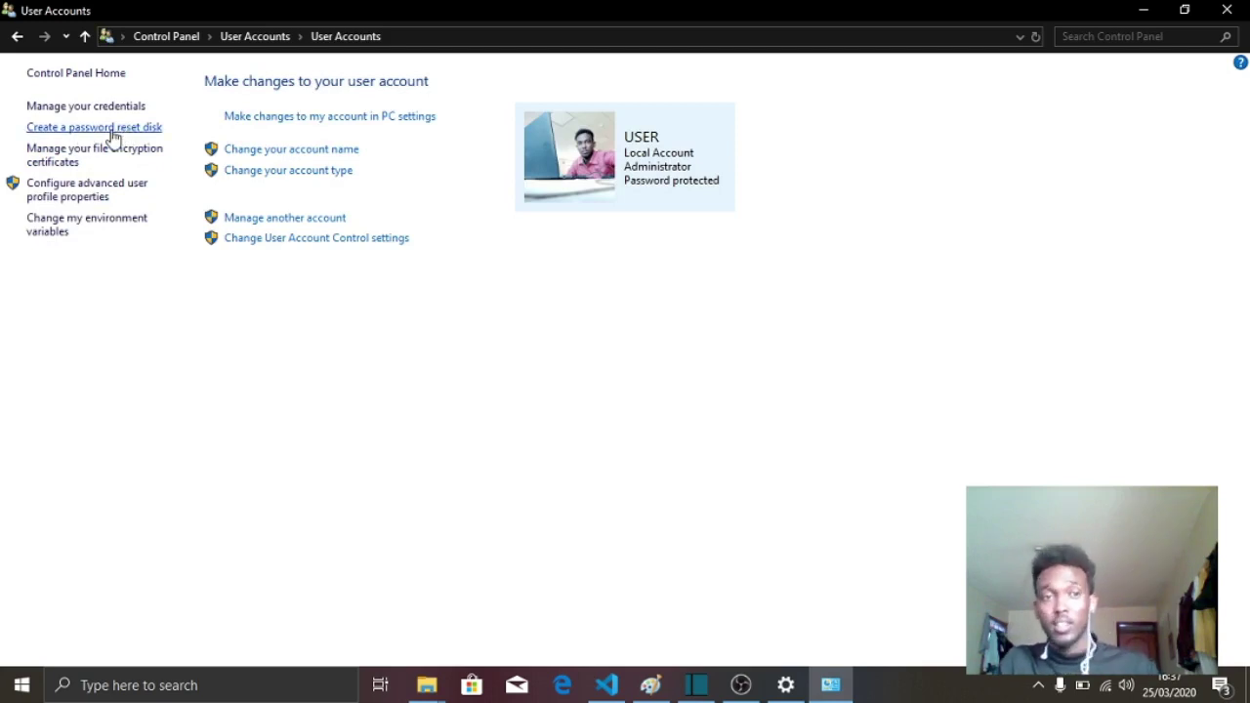
left_click(112, 137)
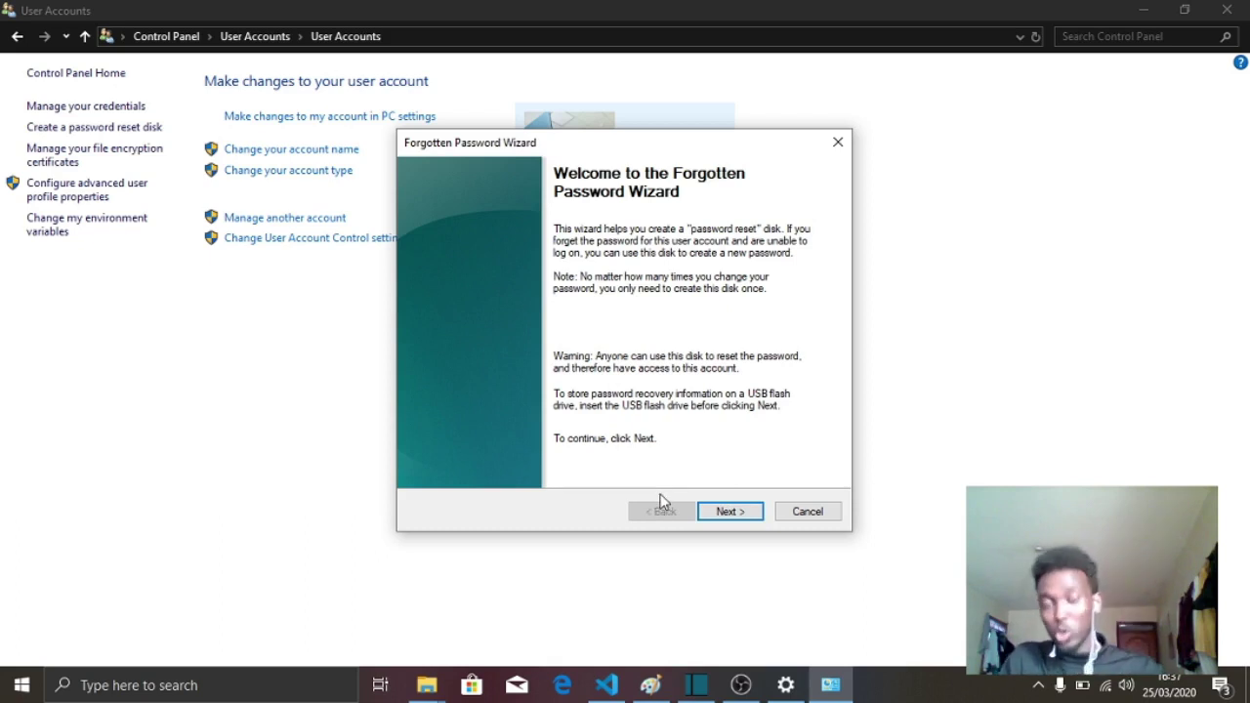
Target USB Drive (D:), enter the current account password, and confirm replacing the existing reset disk.
left_click(720, 514)
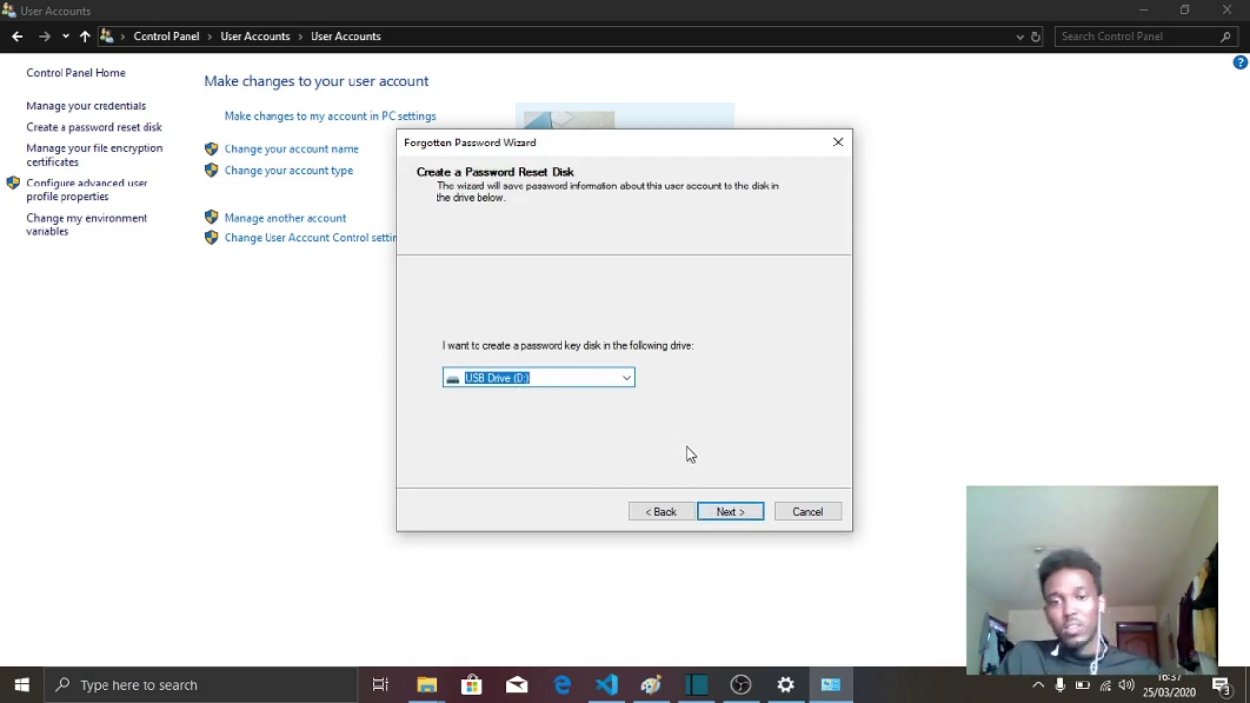
left_click(728, 514)
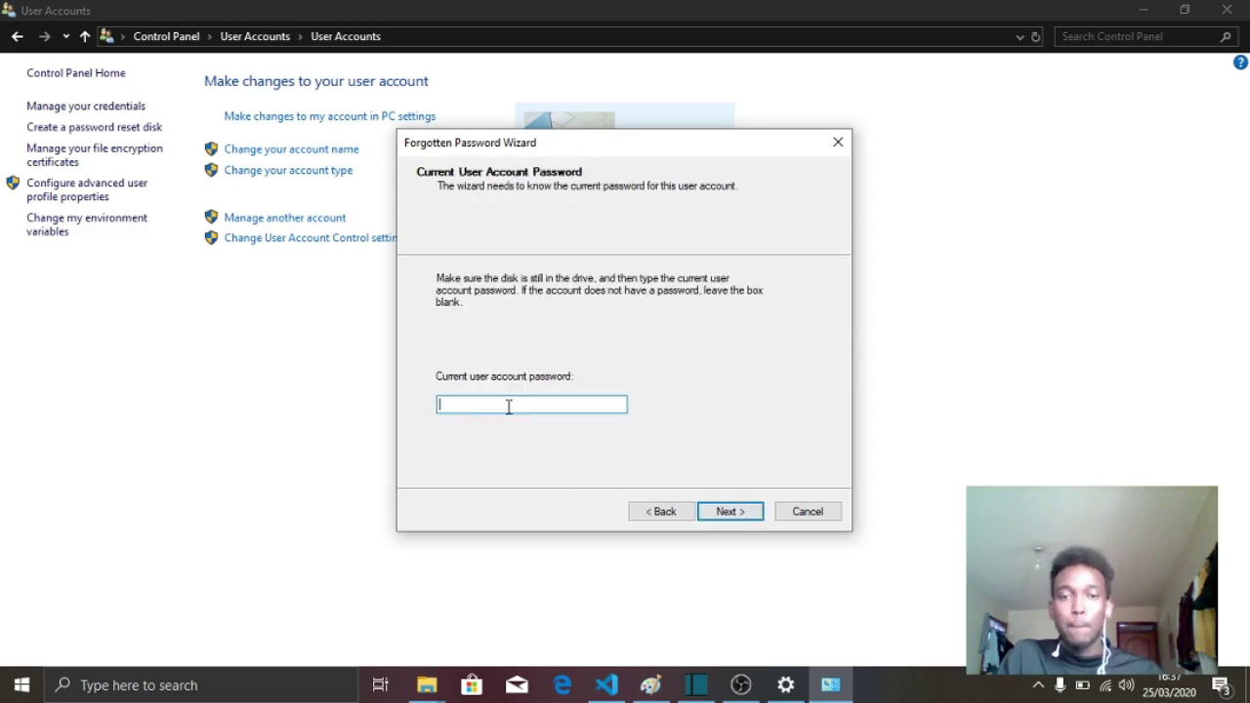
type("•")
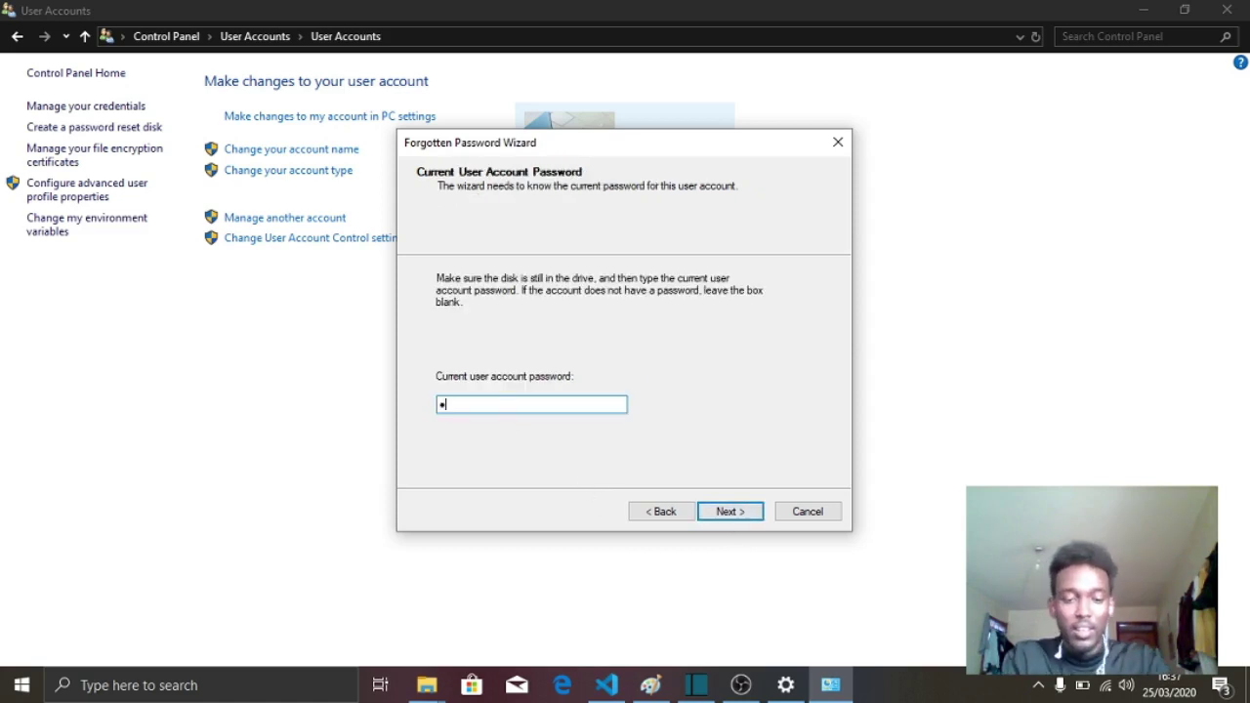
key("BackSpace")
type("••••••")
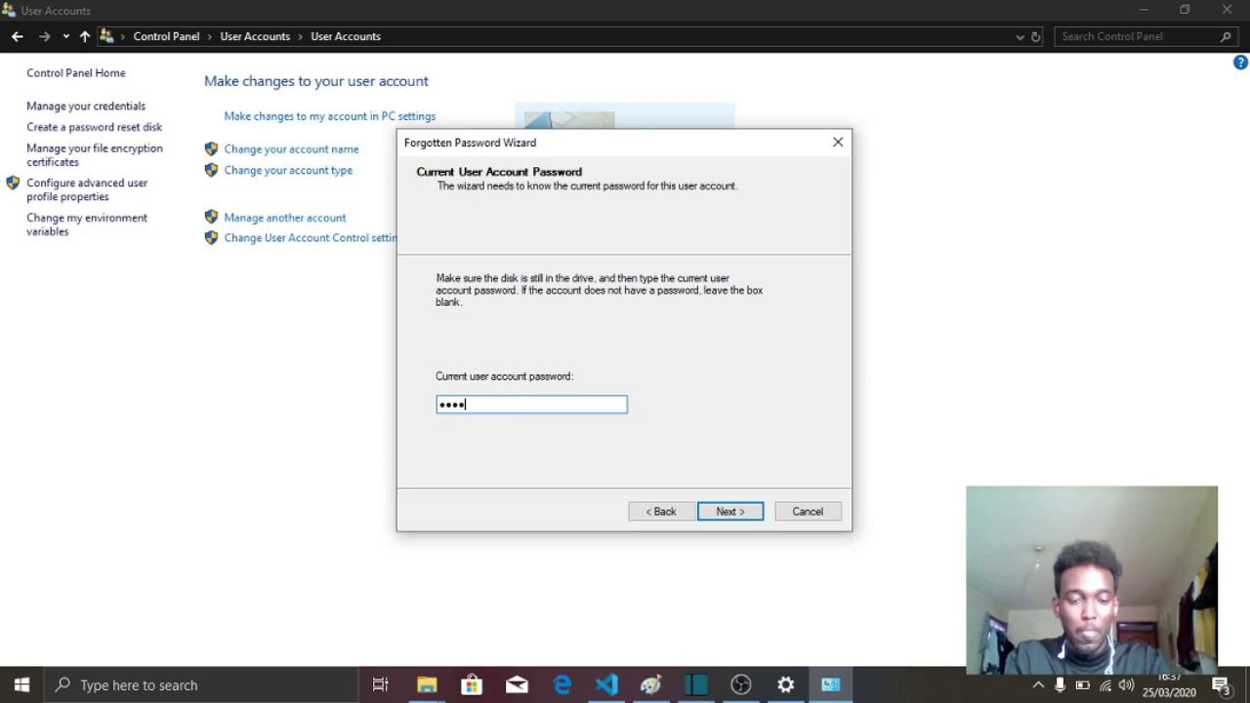
type("•••")
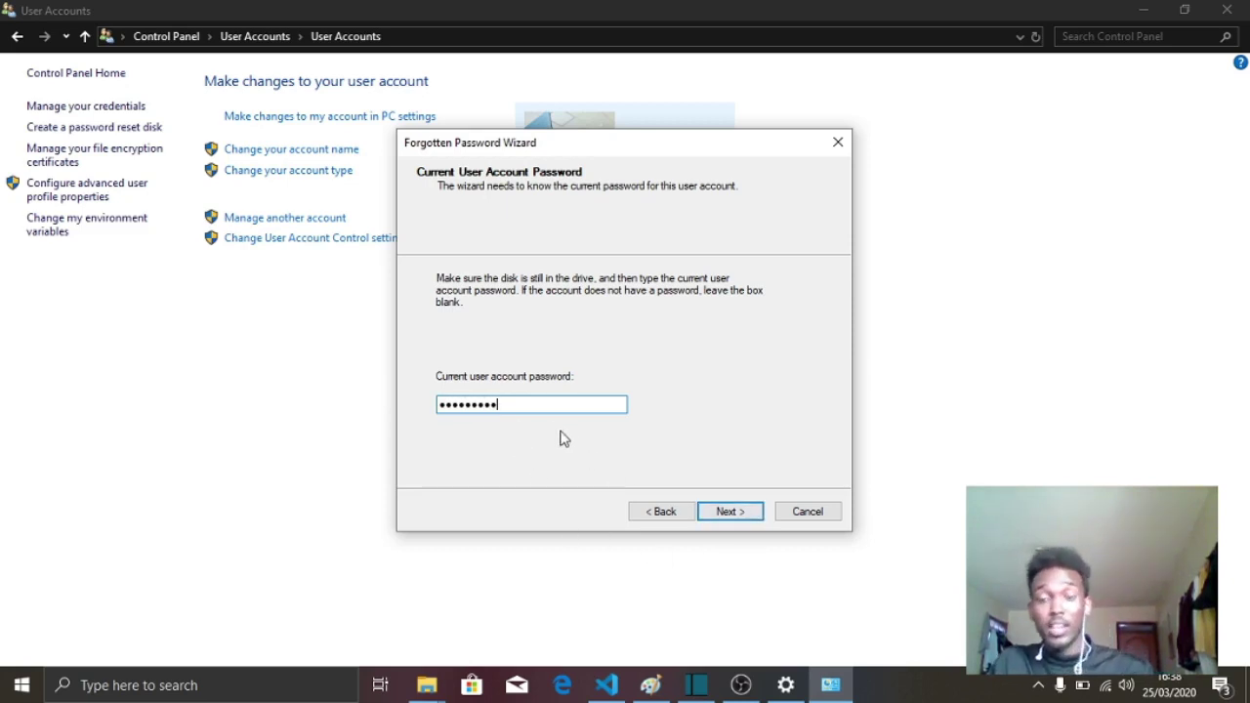
left_click(741, 513)
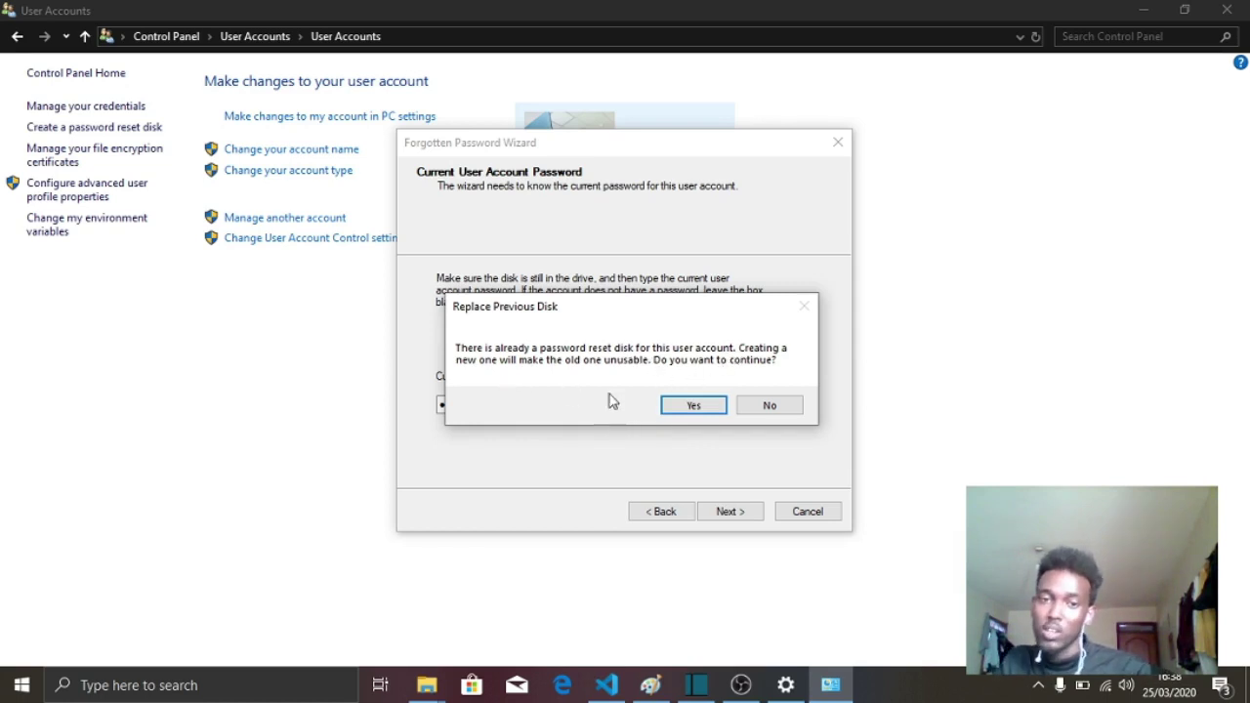
left_click(696, 406)
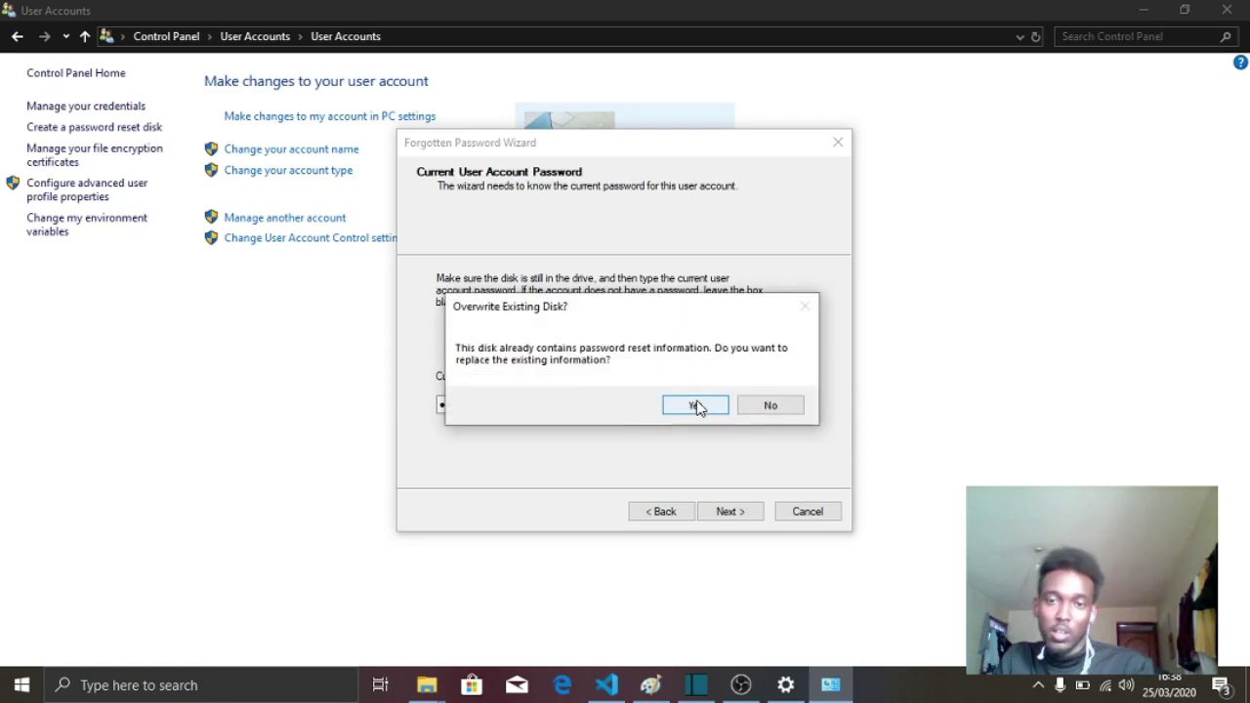
left_click(695, 407)
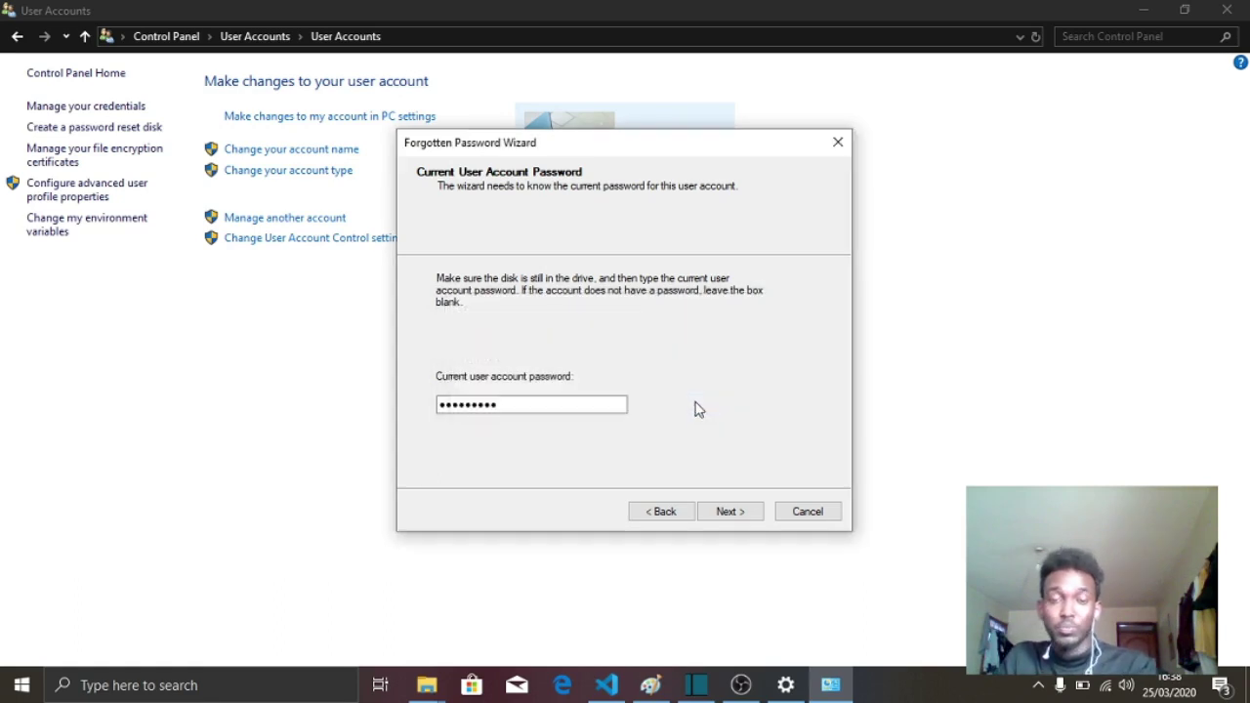
Write the password reset disk to the USB drive and finish the wizard after it reaches 100%.
left_click(728, 512)
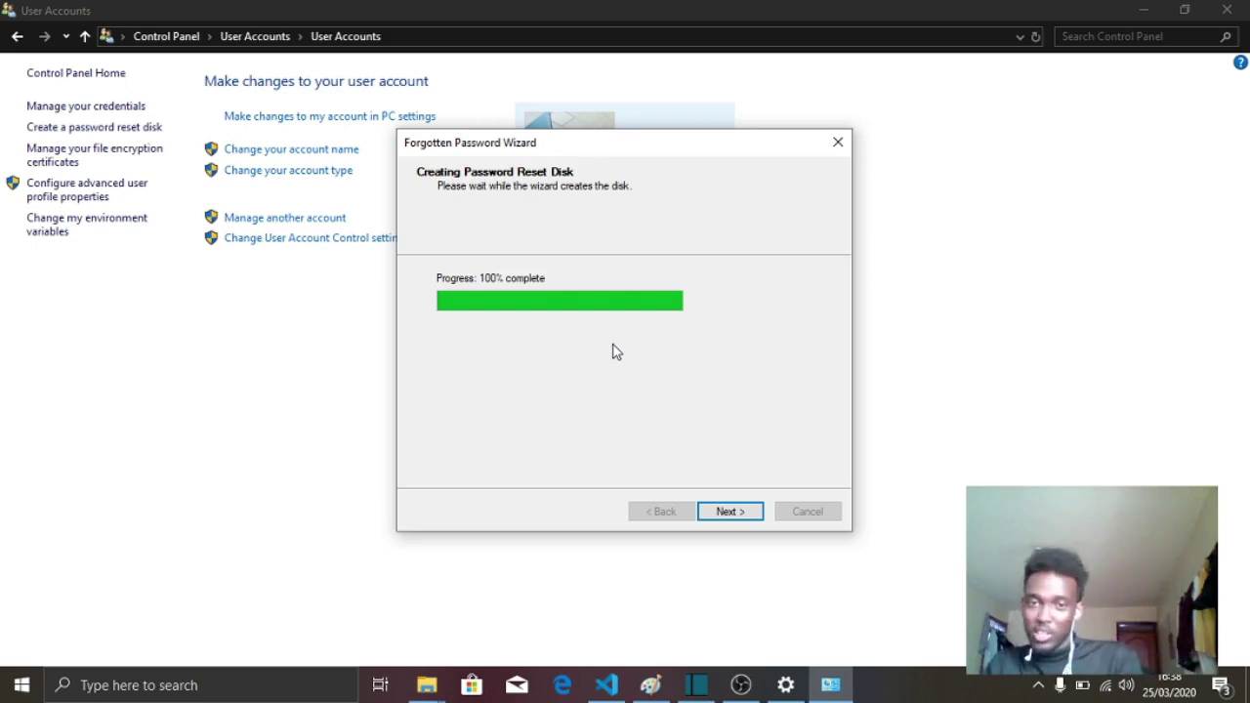
left_click(730, 514)
left_click(731, 517)
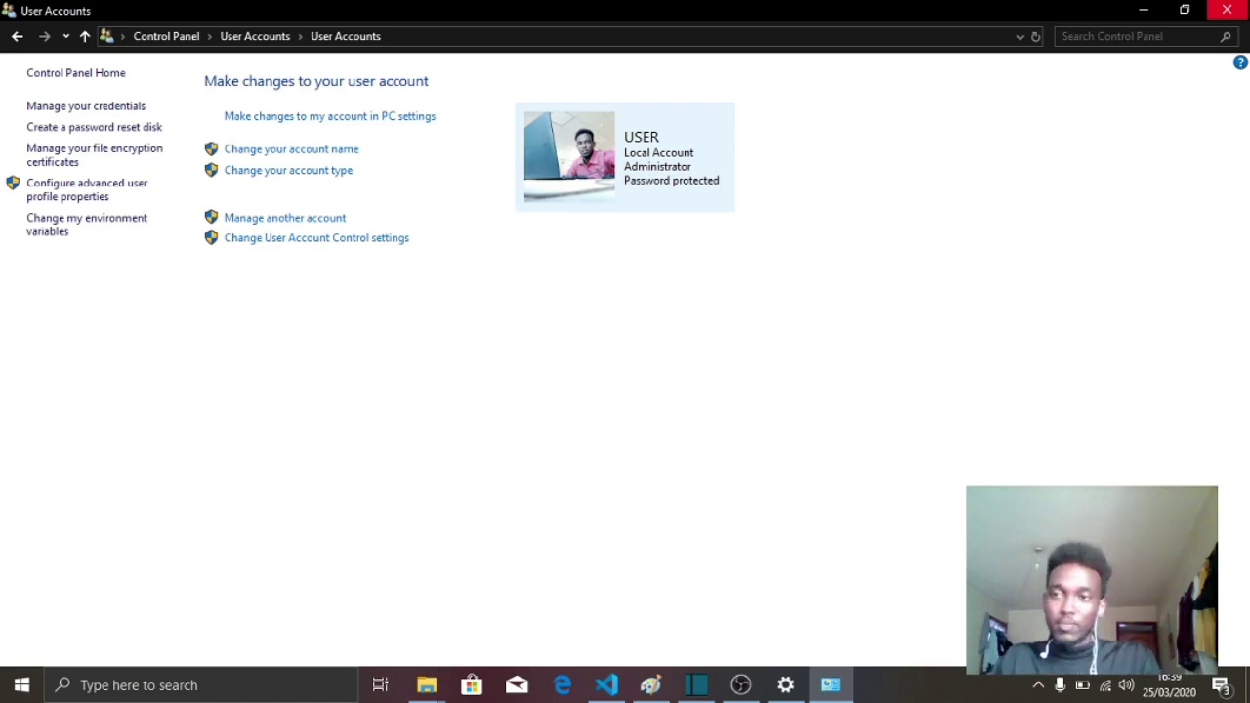
Close the Control Panel window and bring OBS Studio up from the taskbar.
left_click(1231, 8)
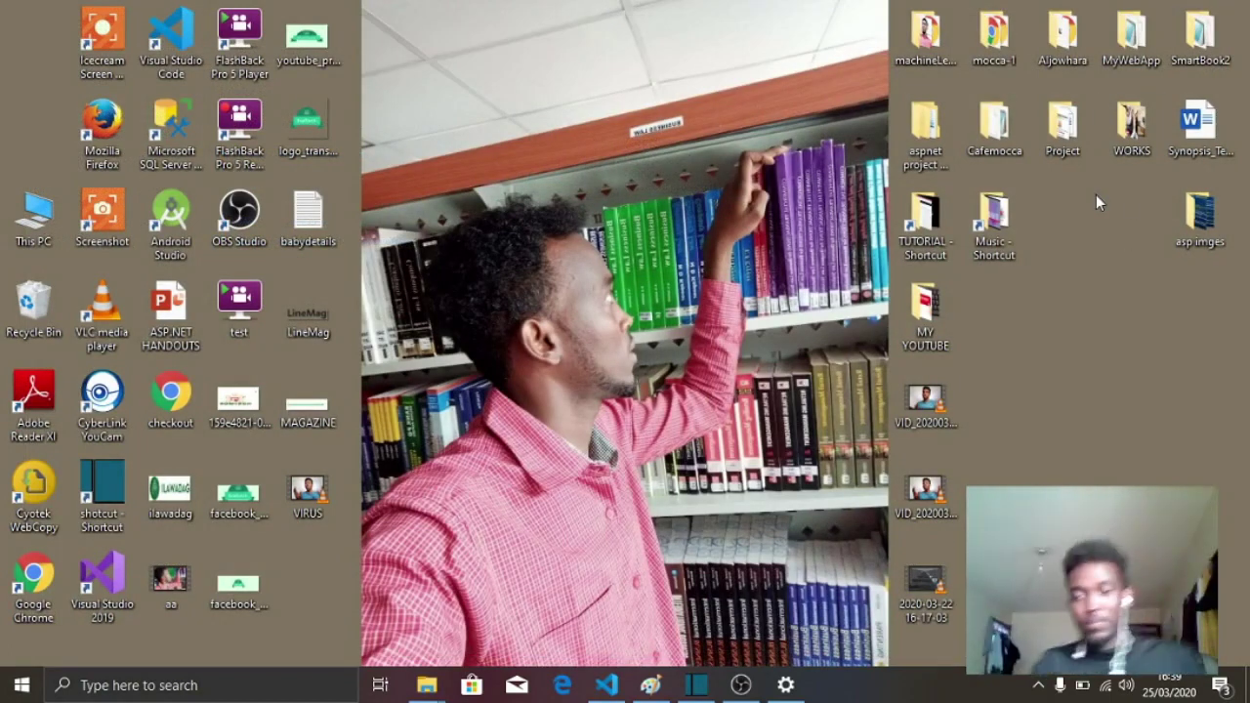
left_click(741, 685)
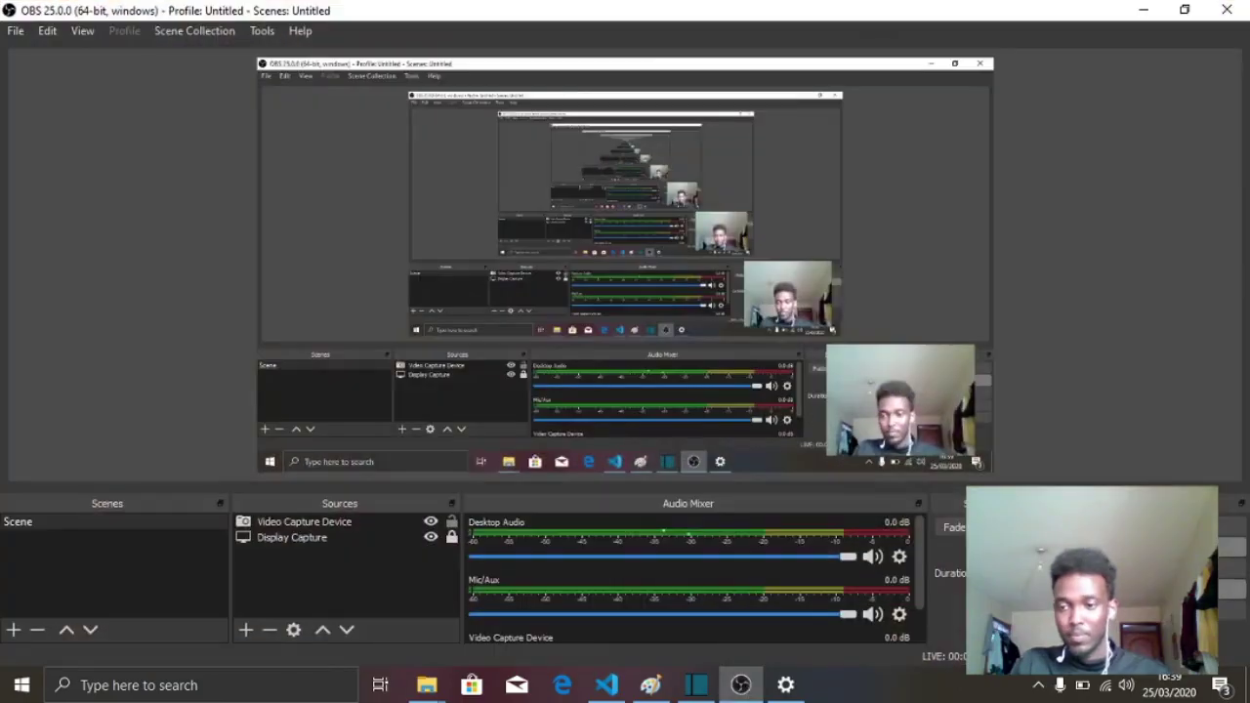